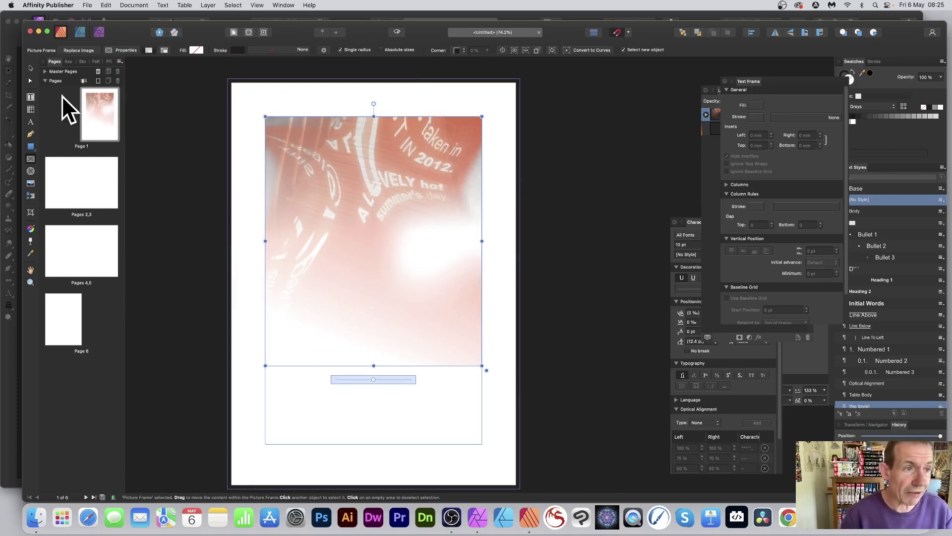
Delete the existing picture frame and its photo from page 1.
key(Delete)
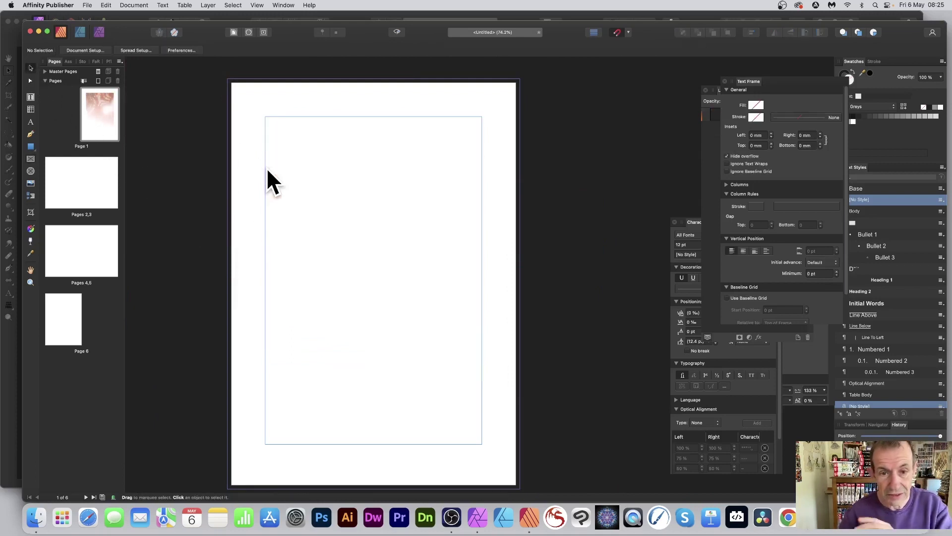
scroll(319, 165, right, 3)
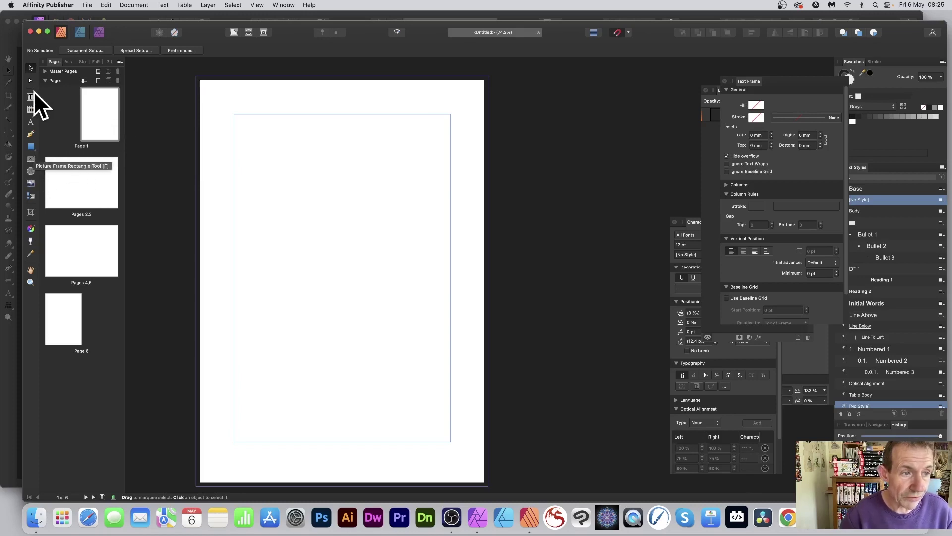
Draw a picture frame across the top of the page, resized to 102.9 × 137.9 mm.
click(31, 158)
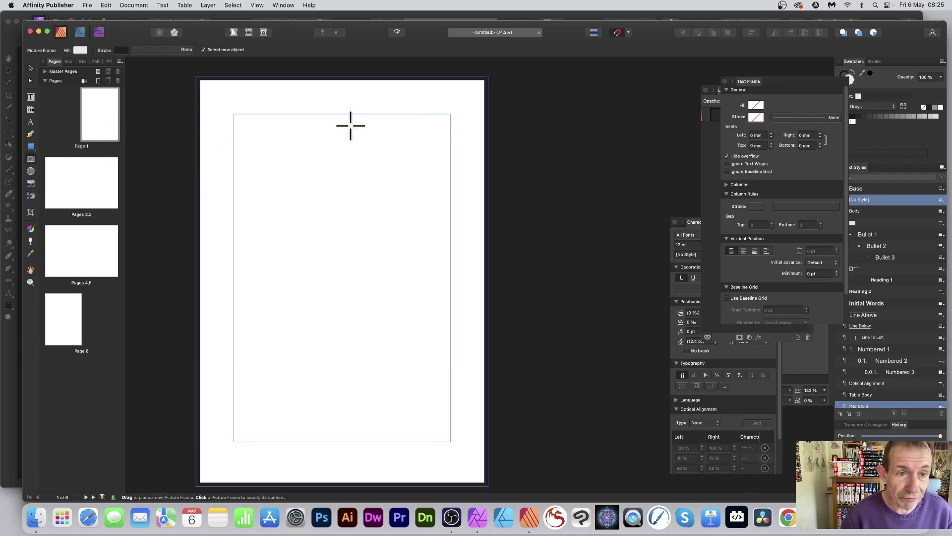
drag(242, 114, 450, 339)
mouse_move(241, 114)
mouse_down()
mouse_move(311, 152)
mouse_move(234, 114)
mouse_up()
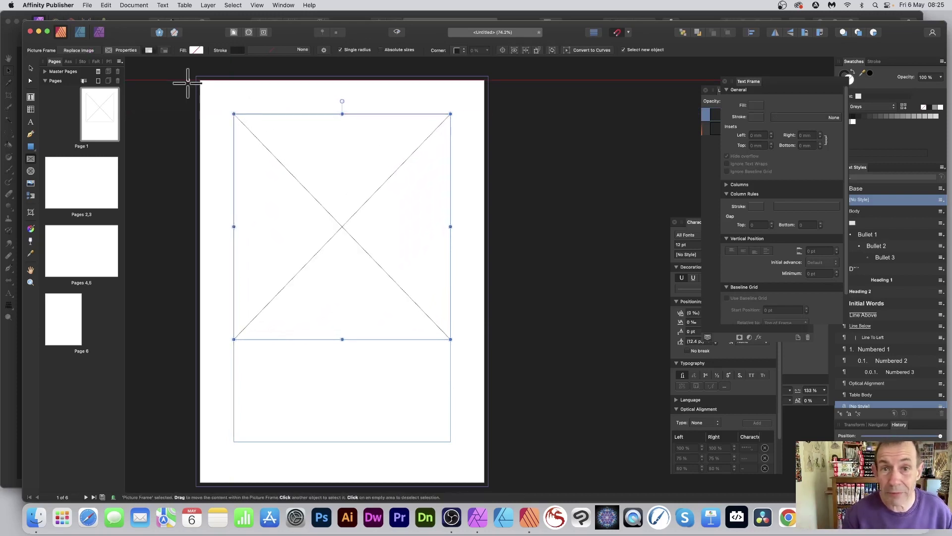
Place the Untitled document from the Desktop into the empty frame.
click(82, 51)
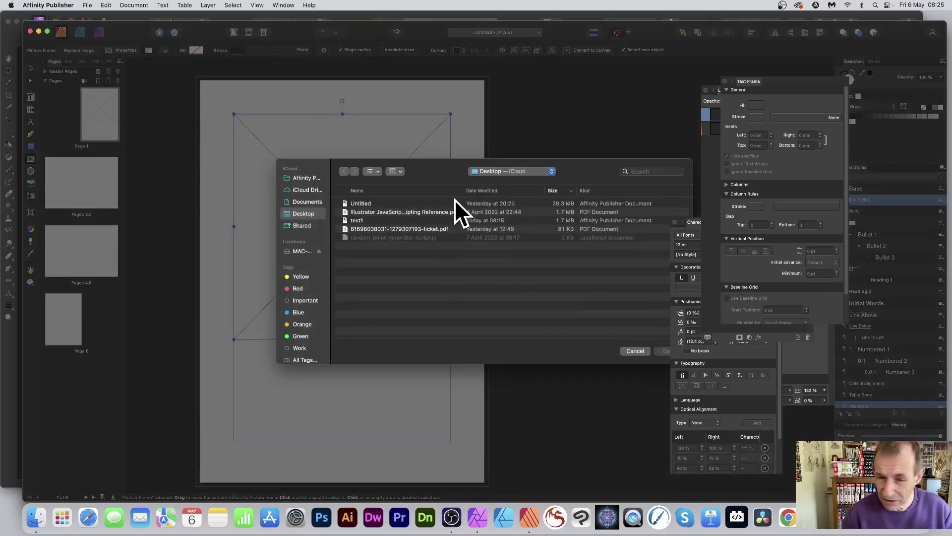
click(363, 203)
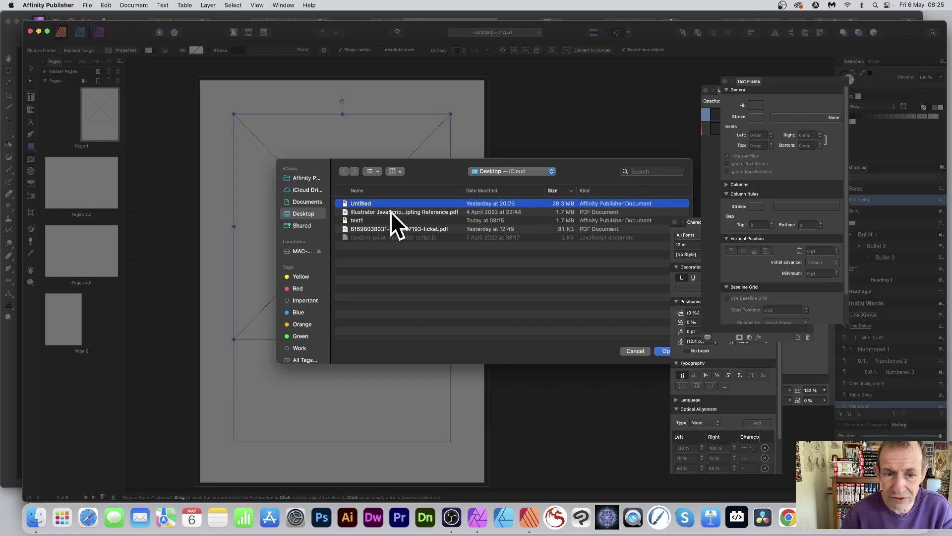
click(665, 351)
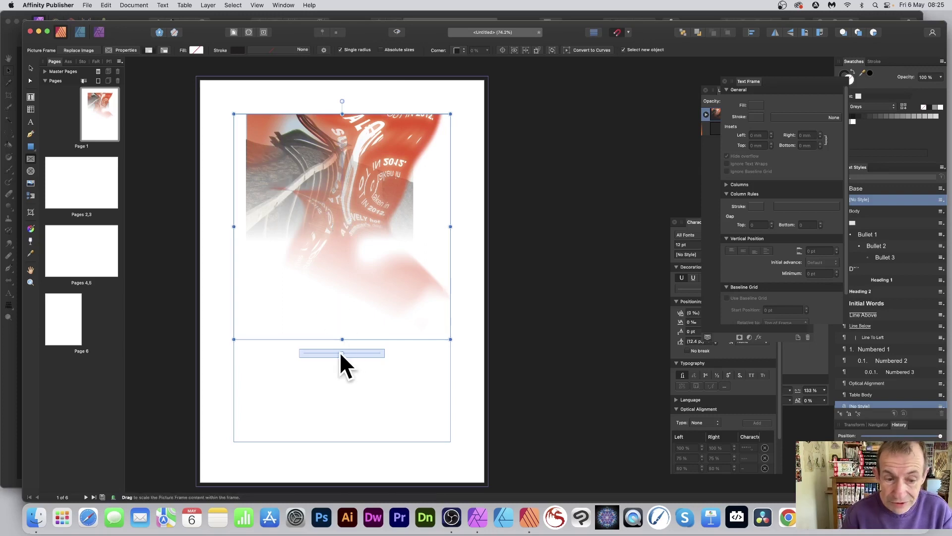
Enlarge the image inside the frame and centre it horizontally from the top edge.
drag(342, 353, 362, 352)
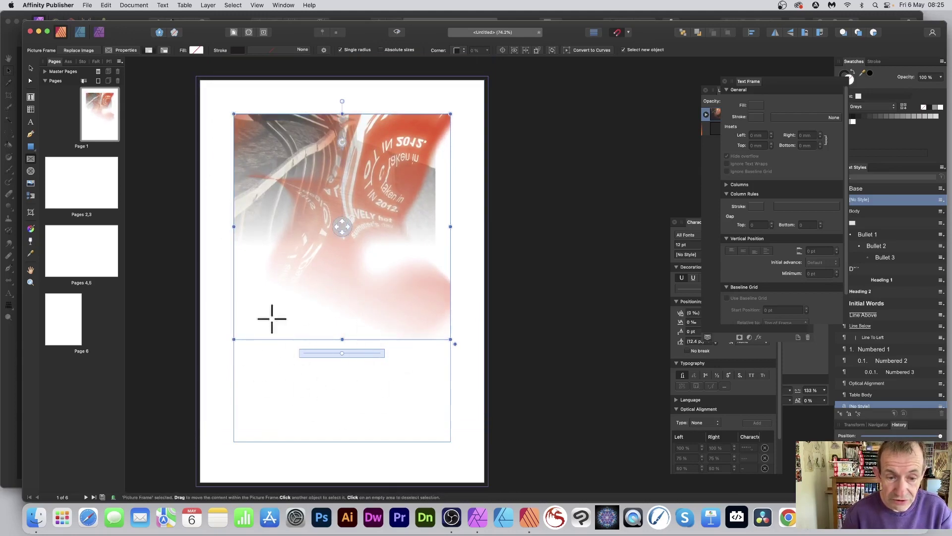
mouse_move(343, 351)
mouse_down()
mouse_move(355, 351)
mouse_move(336, 353)
mouse_up()
mouse_move(340, 227)
mouse_down()
mouse_move(379, 281)
mouse_move(361, 249)
mouse_move(311, 217)
mouse_move(342, 225)
mouse_move(314, 202)
mouse_move(345, 221)
mouse_move(344, 238)
mouse_up()
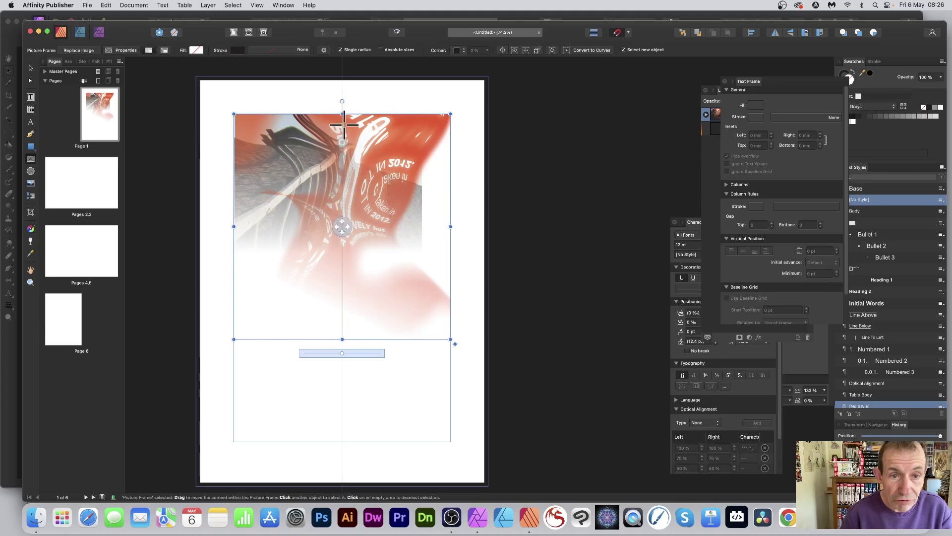
mouse_move(340, 127)
mouse_down()
mouse_move(341, 143)
mouse_move(394, 153)
mouse_move(328, 142)
mouse_move(340, 138)
mouse_up()
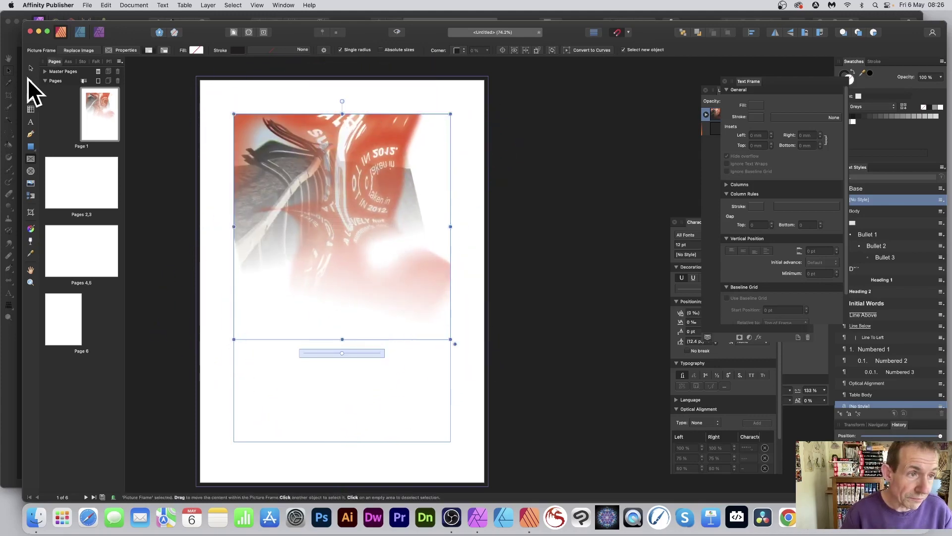
Try rotating and enlarging the frame, then undo to keep it upright.
mouse_move(341, 99)
mouse_down()
mouse_move(372, 96)
mouse_move(422, 113)
mouse_move(269, 97)
mouse_move(329, 97)
mouse_move(326, 104)
mouse_up()
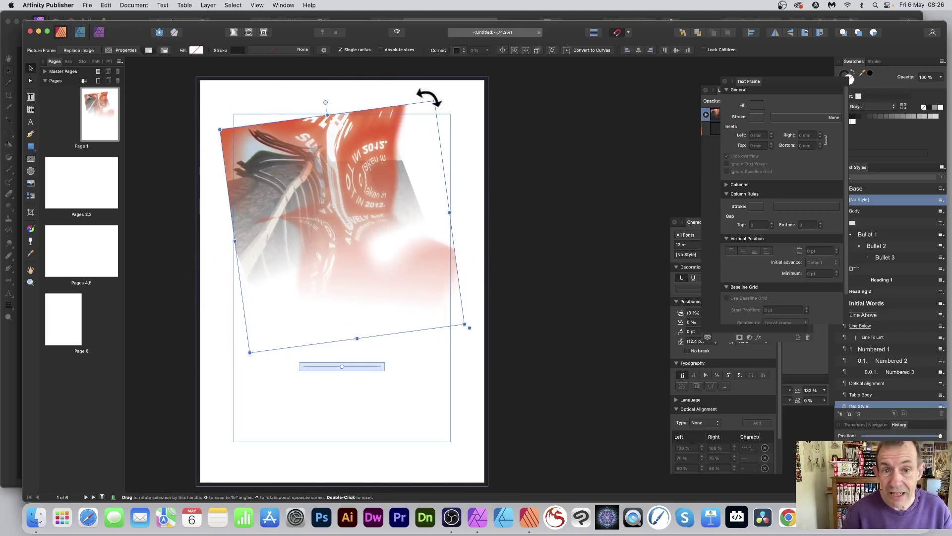
drag(430, 102, 441, 100)
key(super+z)
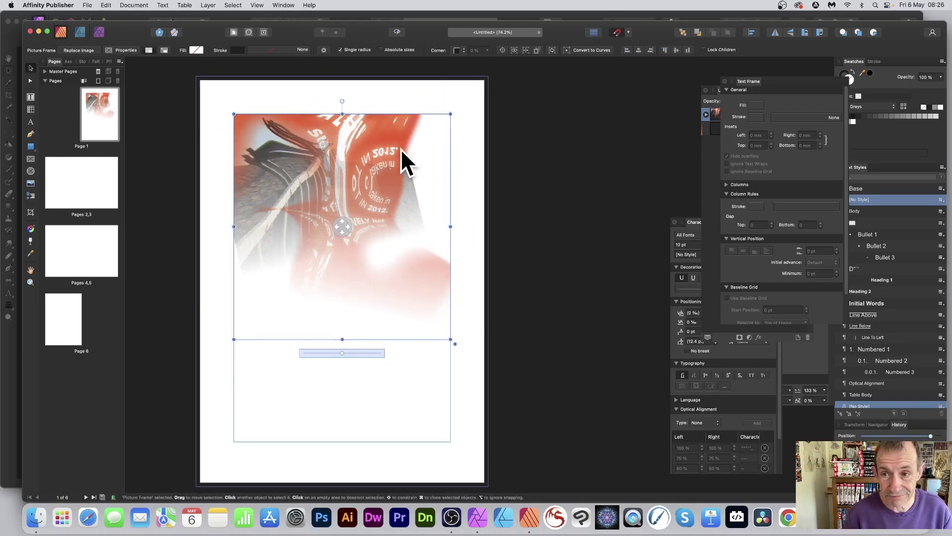
Select the linked Untitled.afpub inside Picture Frame in Layers and send it to Edit in Photo.
key(super+d)
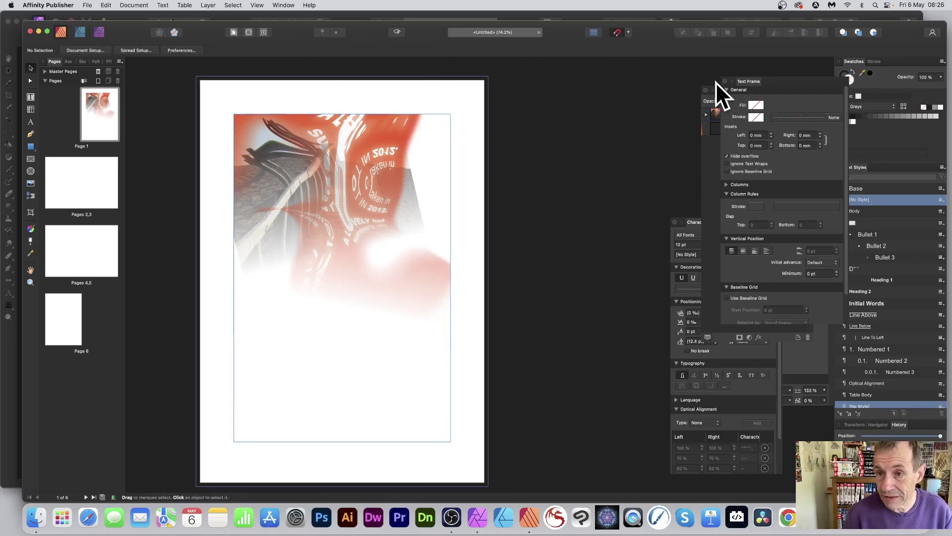
click(710, 157)
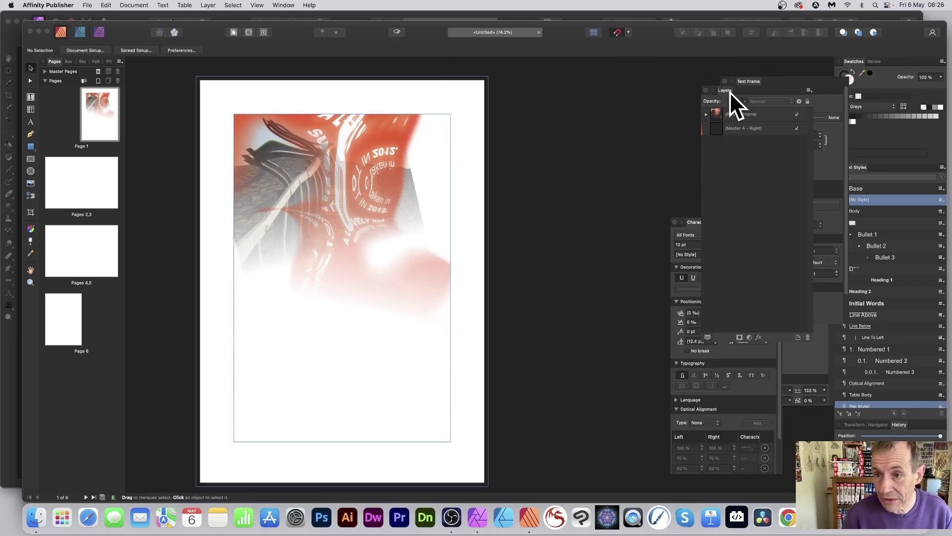
drag(730, 91, 492, 91)
click(469, 115)
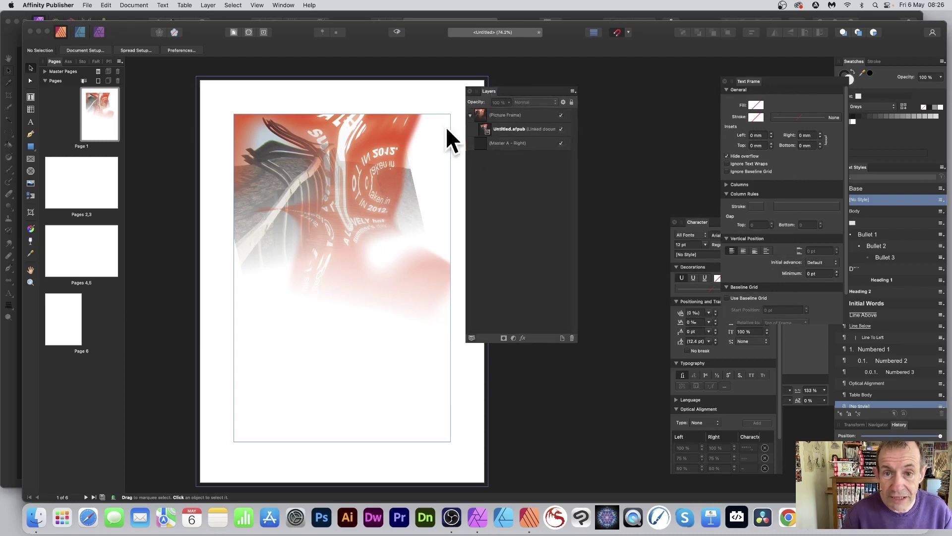
click(484, 115)
click(504, 129)
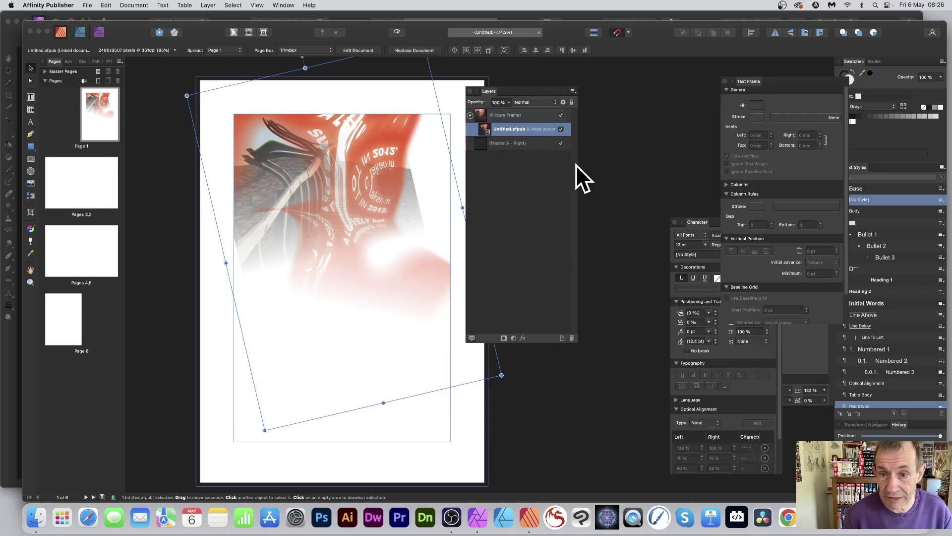
drag(578, 166, 634, 168)
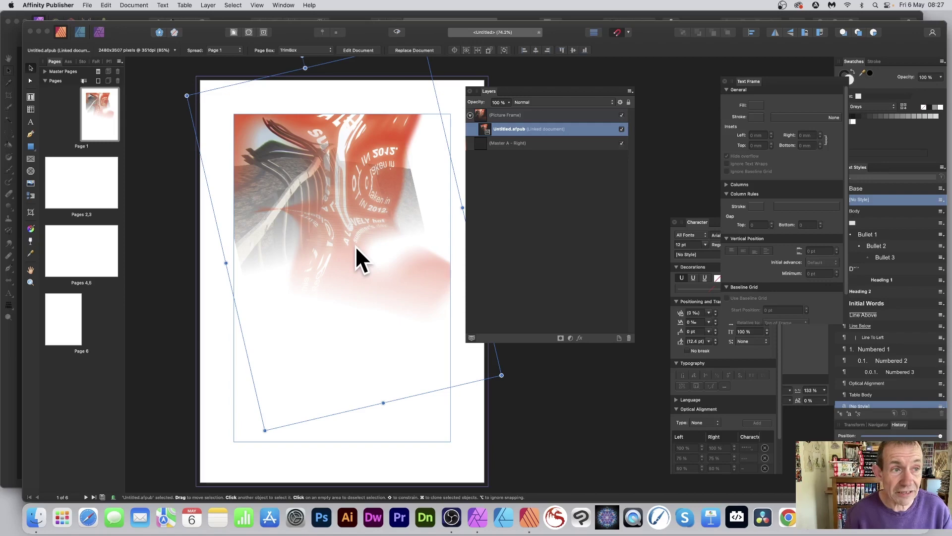
click(86, 6)
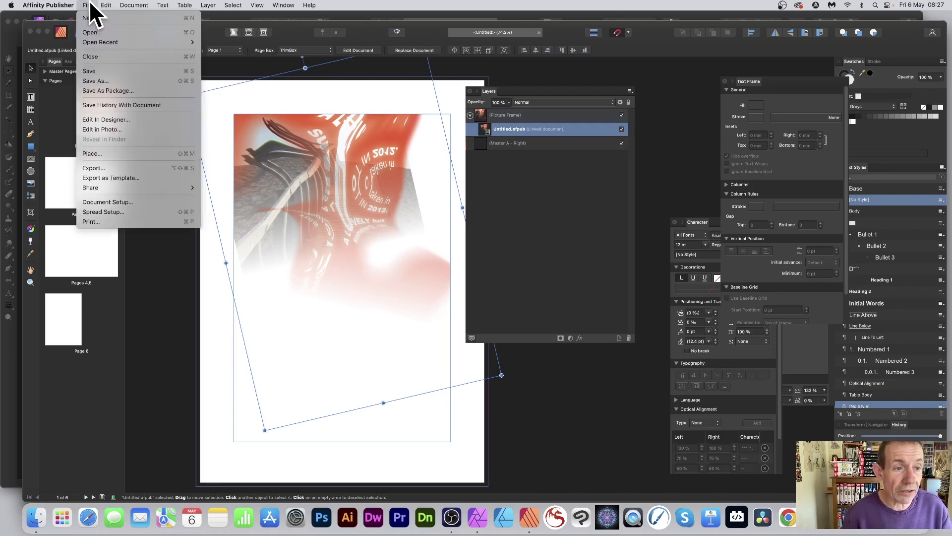
click(109, 129)
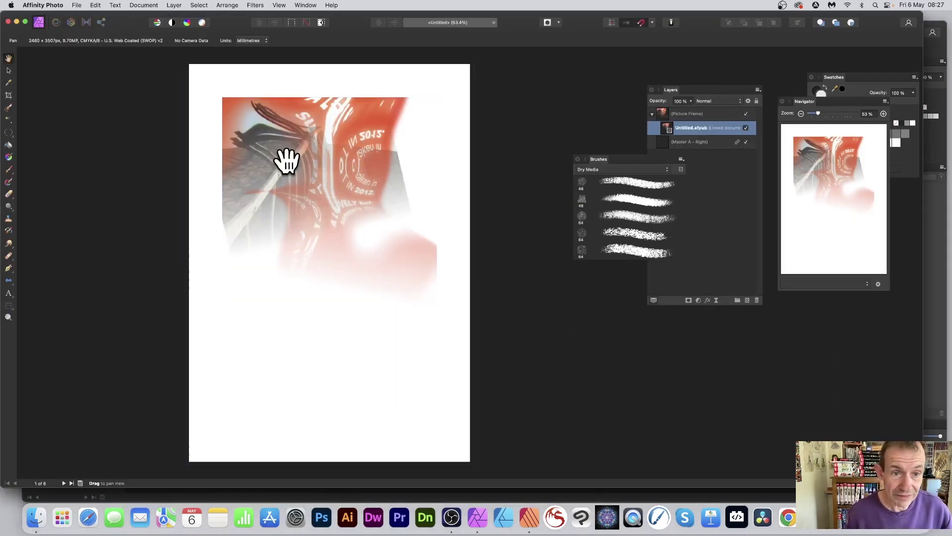
Shrink the Picture Frame slightly and shift the linked Untitled.afpub down and right.
click(9, 71)
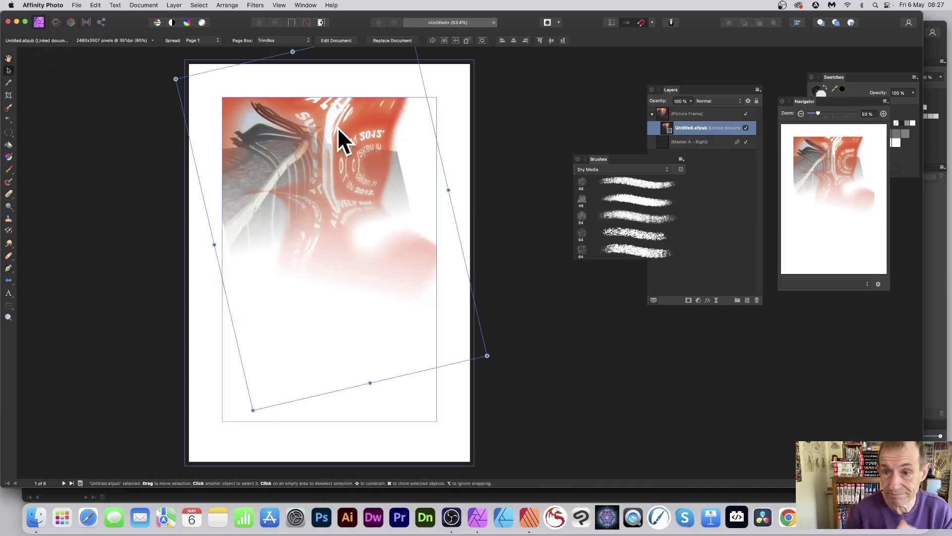
drag(674, 92, 469, 87)
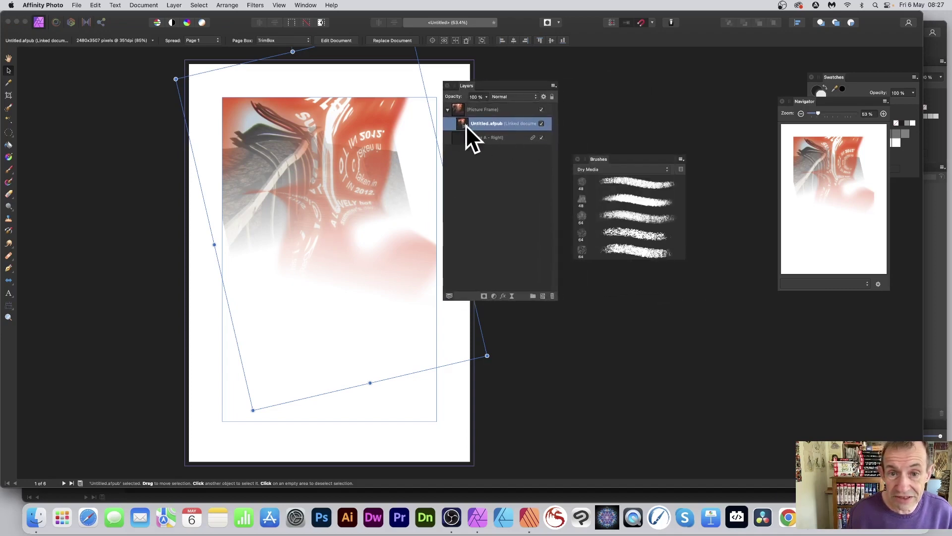
click(472, 111)
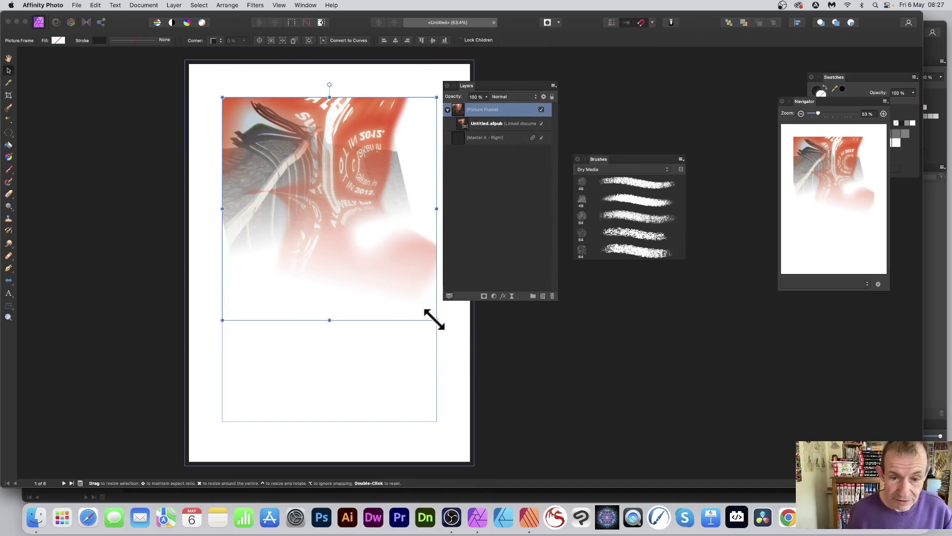
drag(436, 320, 424, 346)
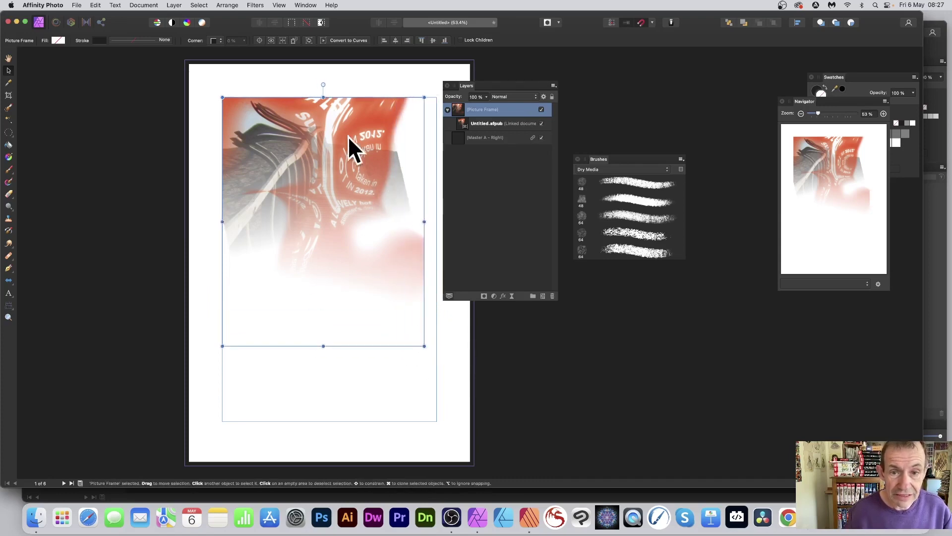
click(485, 122)
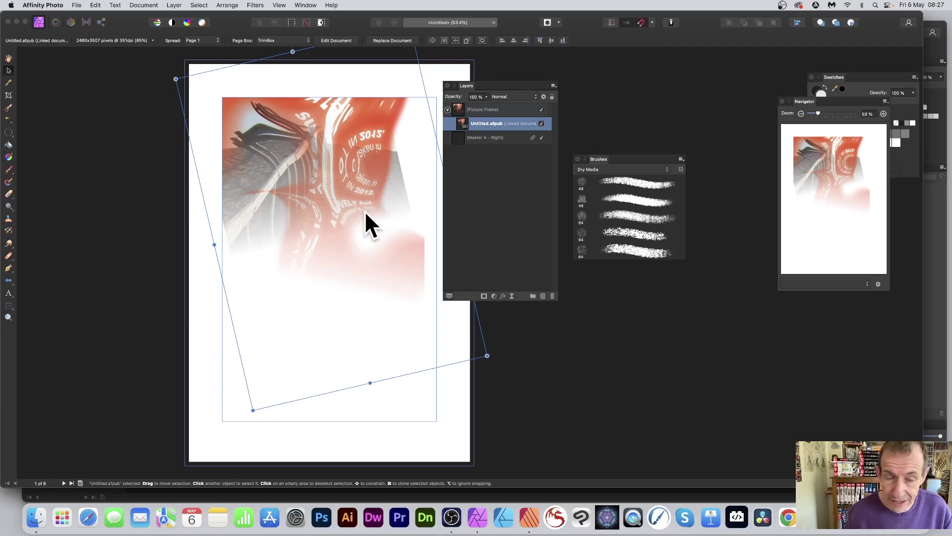
mouse_move(320, 151)
mouse_down()
mouse_move(329, 177)
mouse_move(304, 156)
mouse_up()
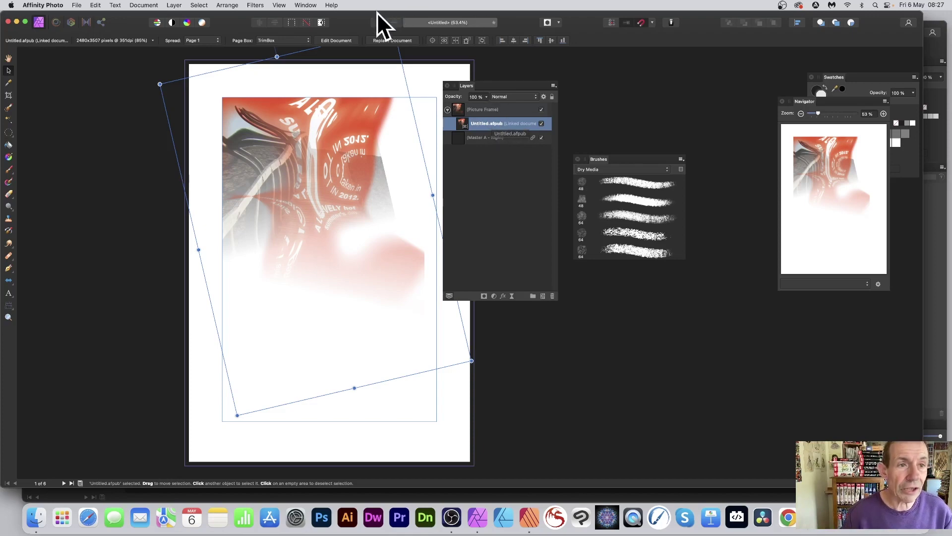
Add a Distort > Twirl live filter layer to the linked document.
click(172, 4)
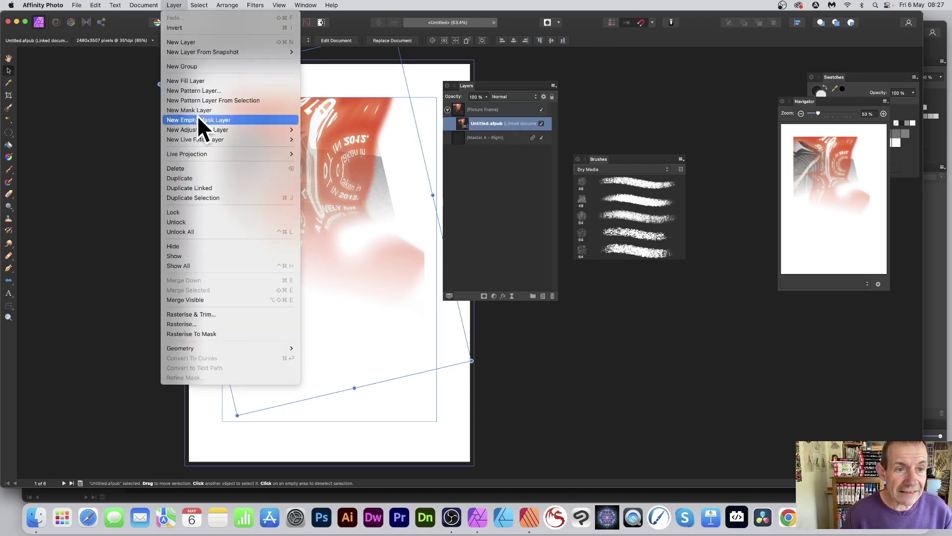
mouse_move(199, 139)
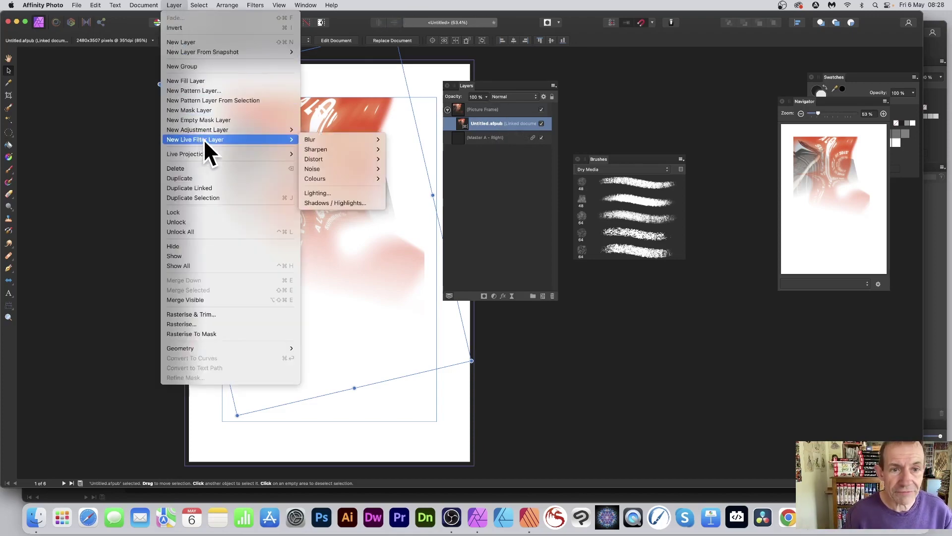
mouse_move(352, 168)
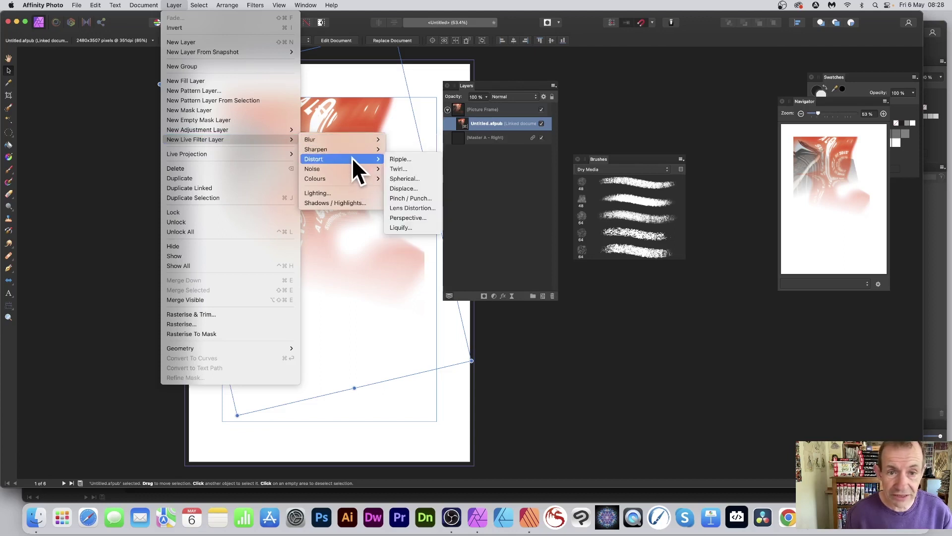
click(403, 169)
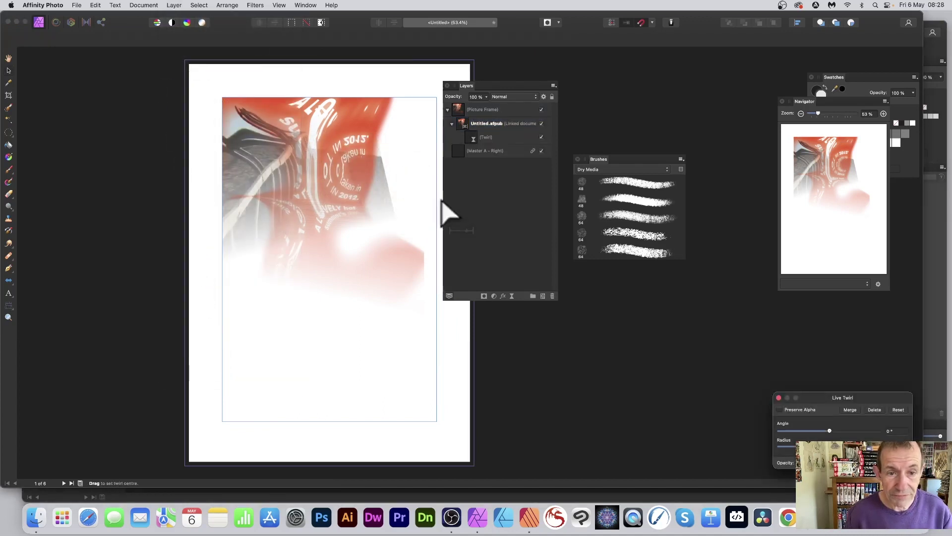
click(332, 185)
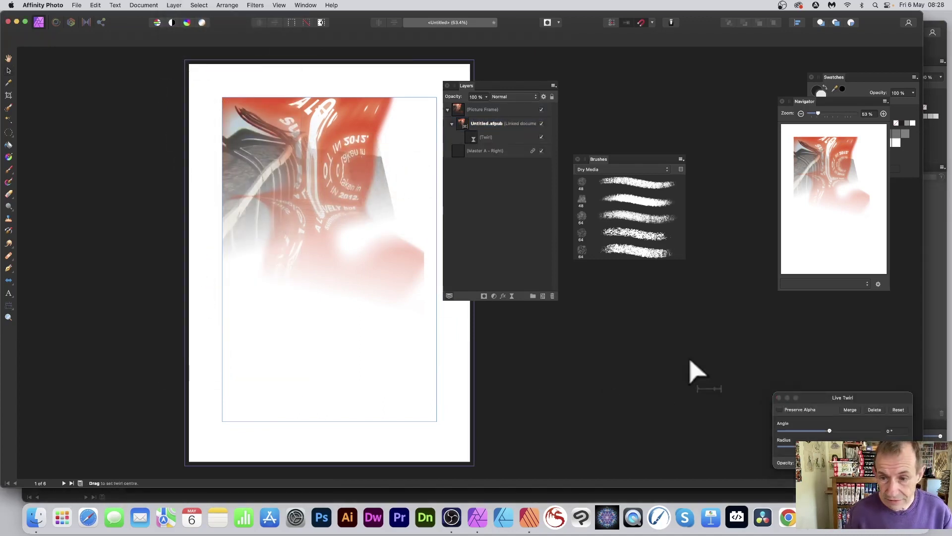
drag(842, 397, 304, 189)
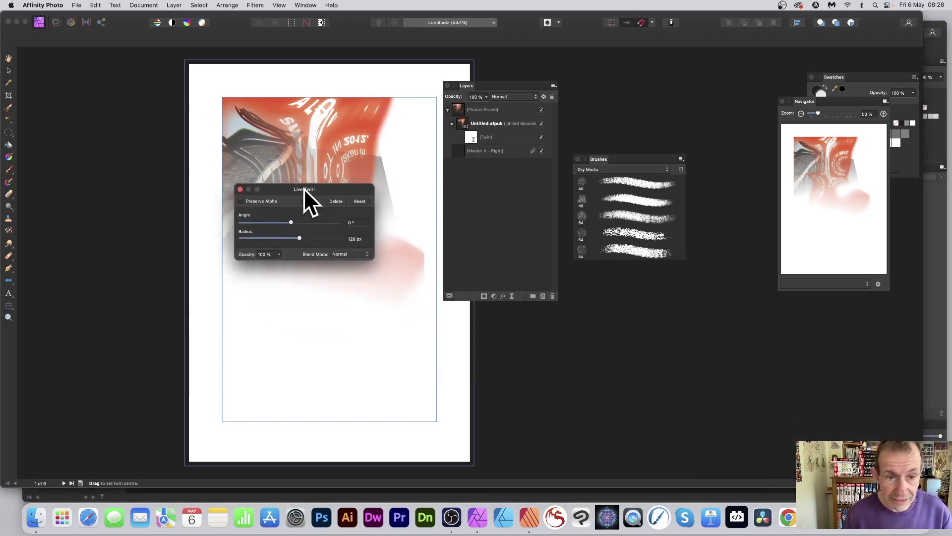
Set the twirl to 302.7° angle and 1024 px radius, recentred, with Normal blend mode.
drag(298, 222, 340, 239)
drag(321, 188, 462, 251)
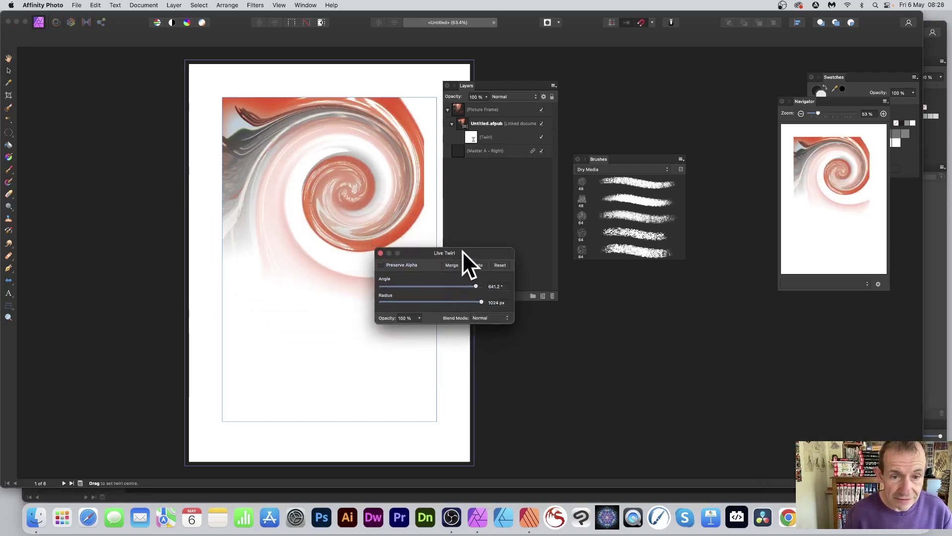
drag(362, 191, 337, 208)
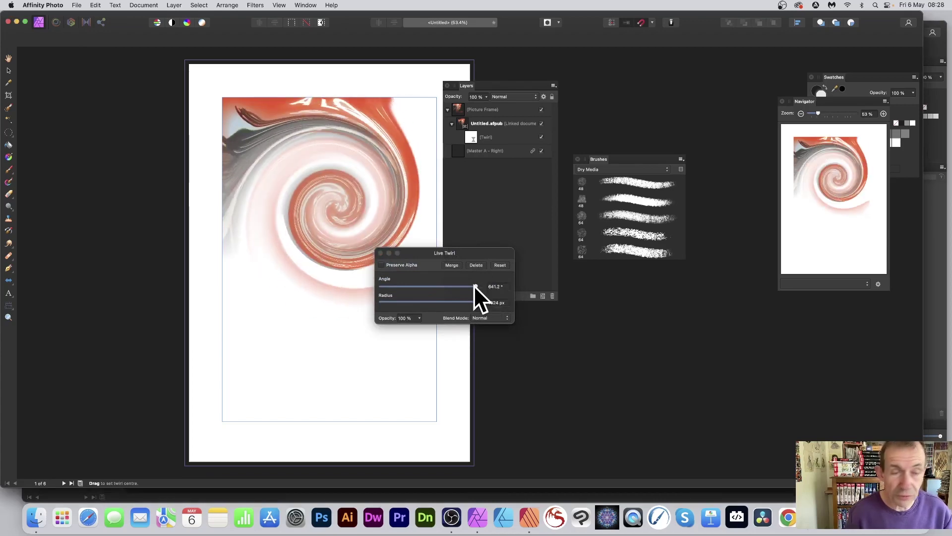
drag(475, 286, 454, 288)
click(493, 317)
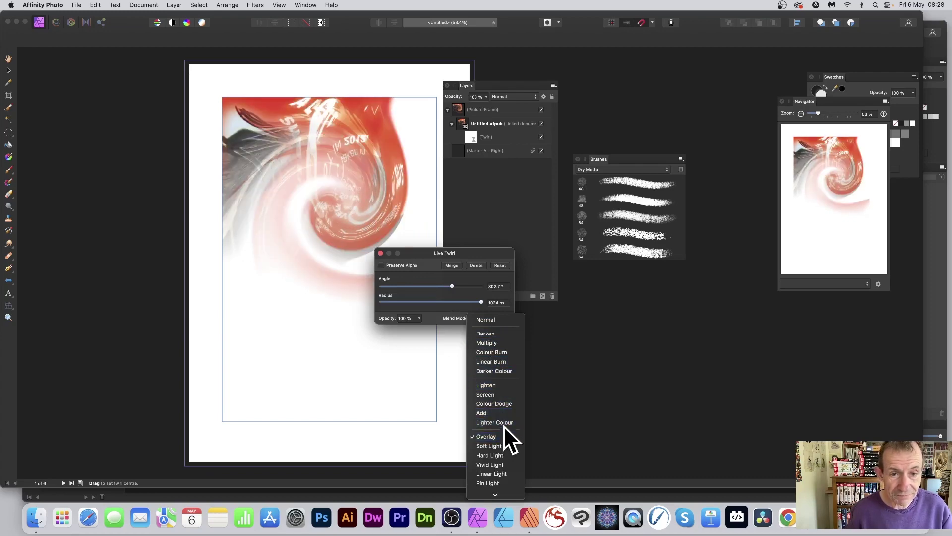
click(493, 318)
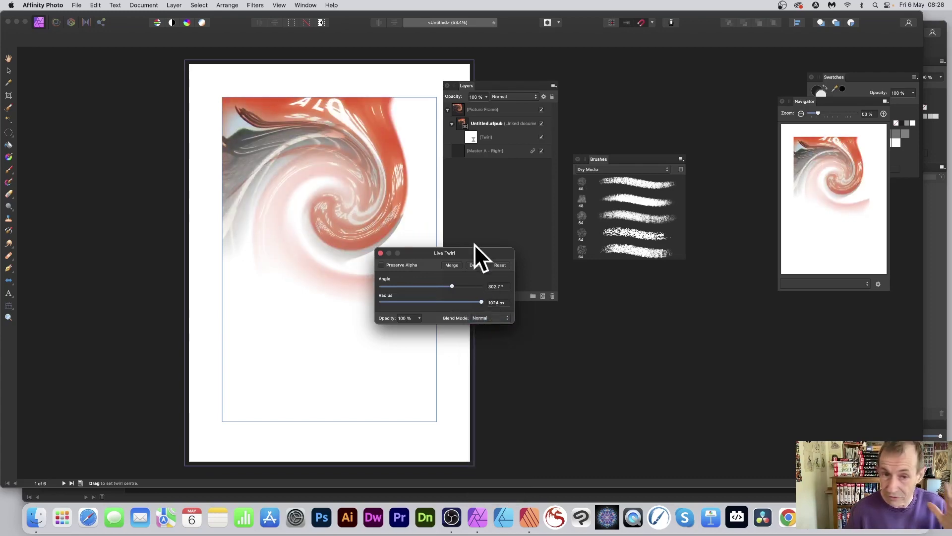
Close the twirl settings and select the Picture Frame layer.
click(381, 253)
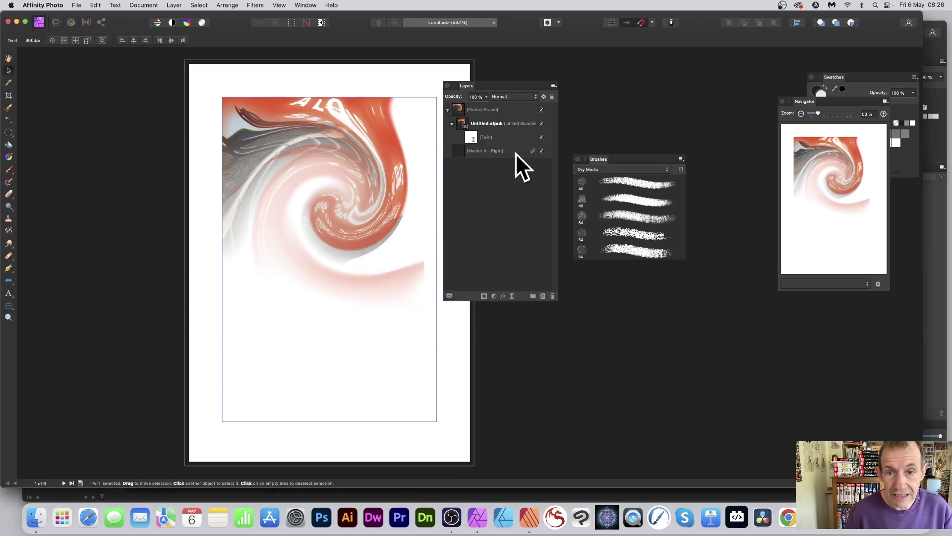
click(471, 138)
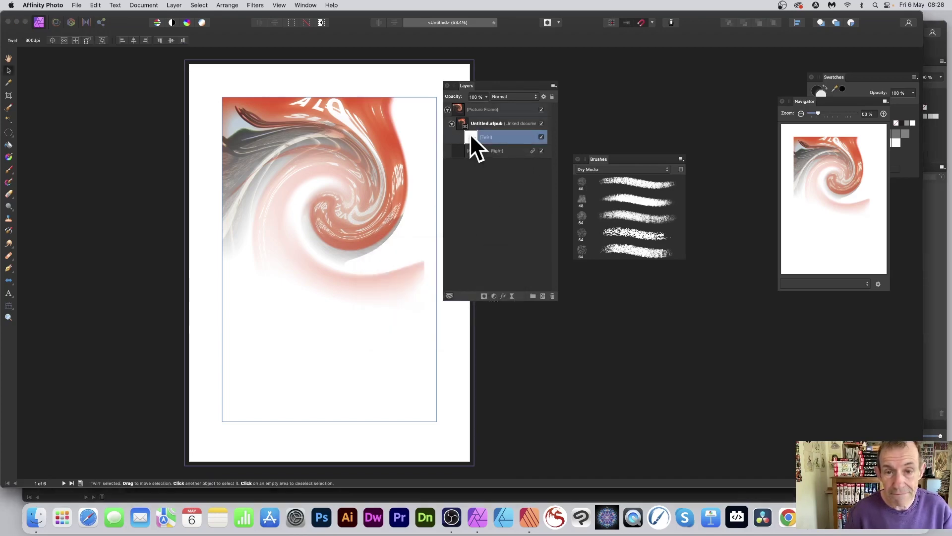
click(484, 109)
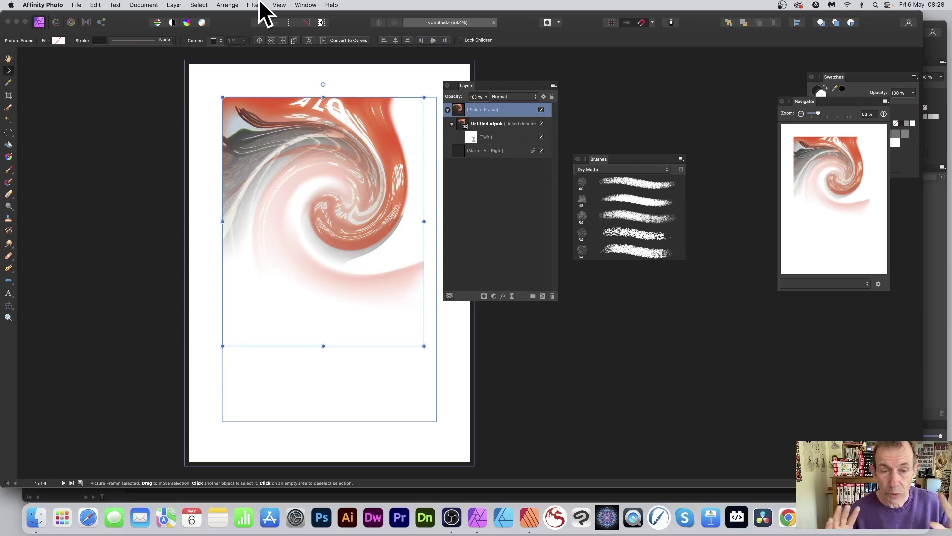
Add a second Distort > Twirl live filter layer to the picture frame.
click(175, 6)
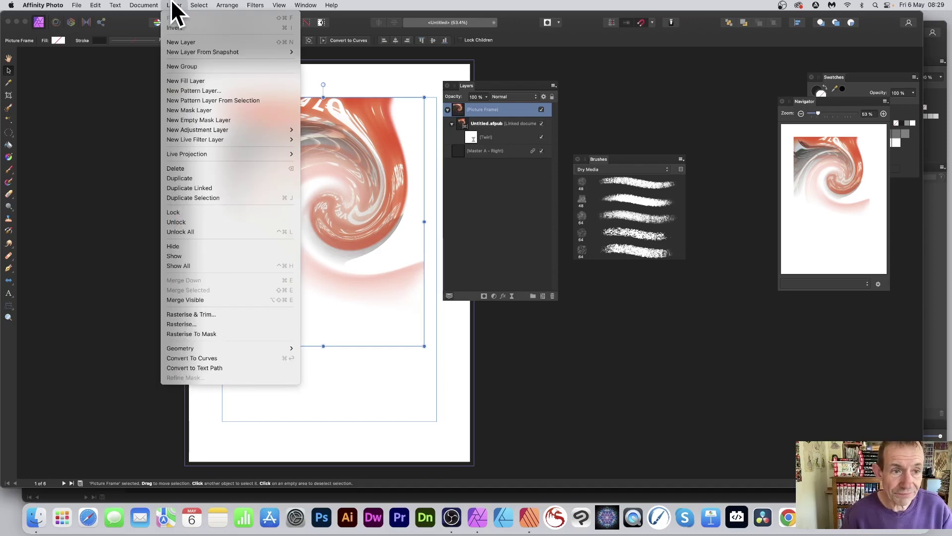
mouse_move(181, 140)
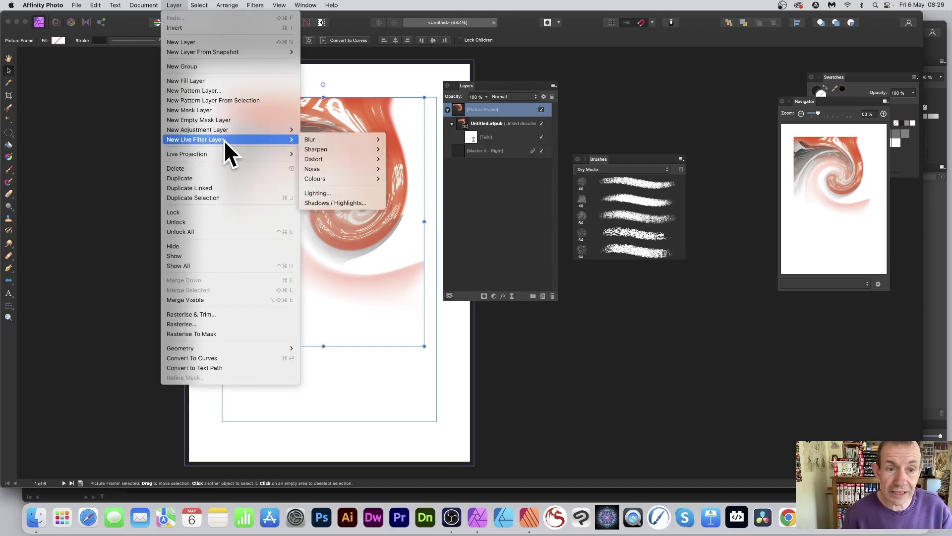
mouse_move(332, 159)
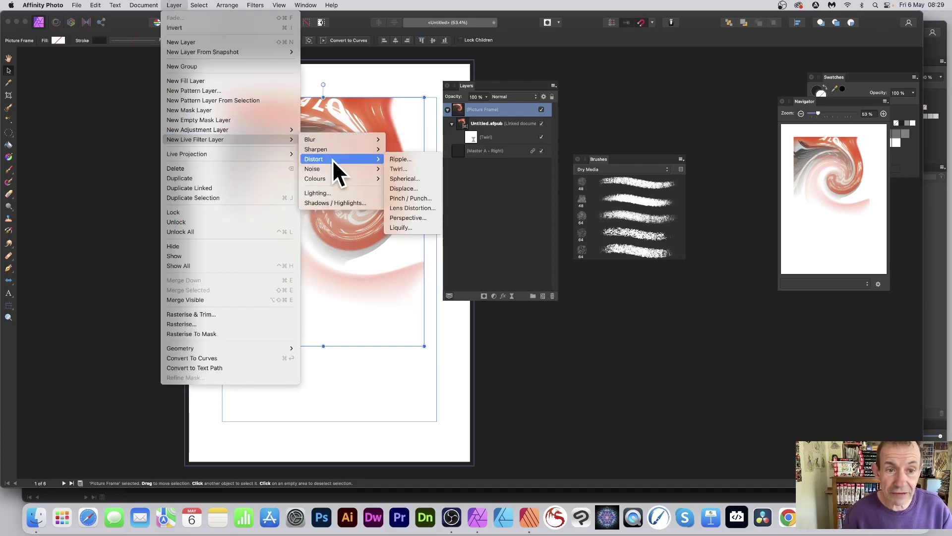
click(407, 166)
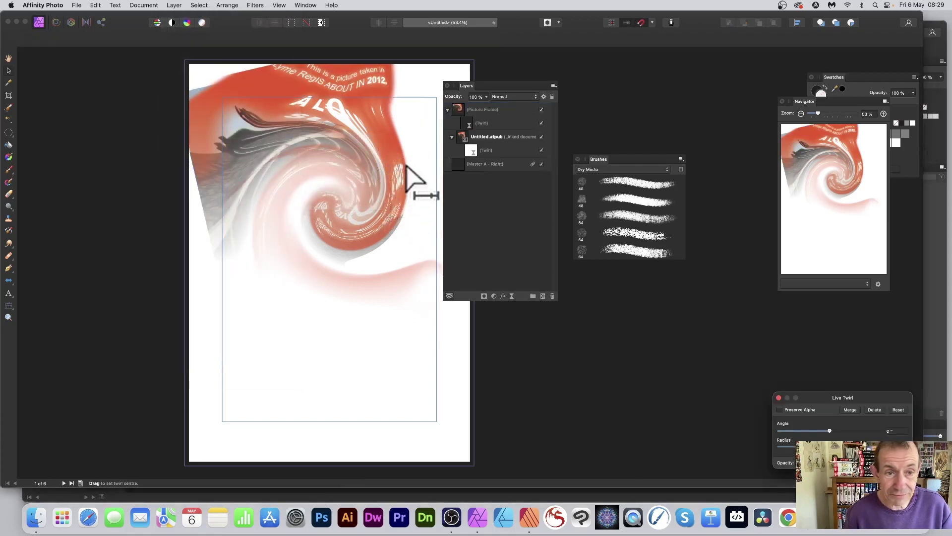
drag(845, 398, 376, 186)
Set the second twirl to 720° and 783 px, centred at the upper left, Normal blend.
drag(359, 220, 388, 235)
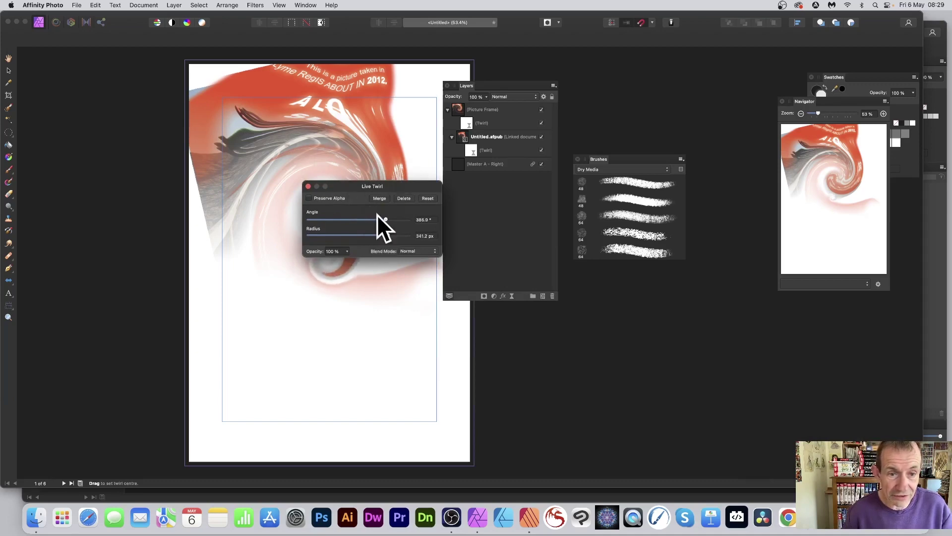
drag(332, 279, 219, 144)
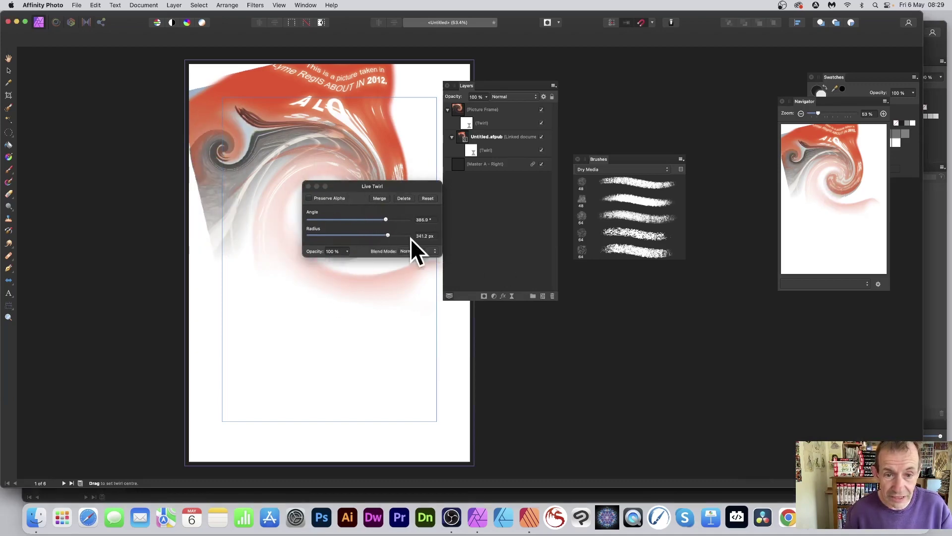
drag(394, 220, 412, 220)
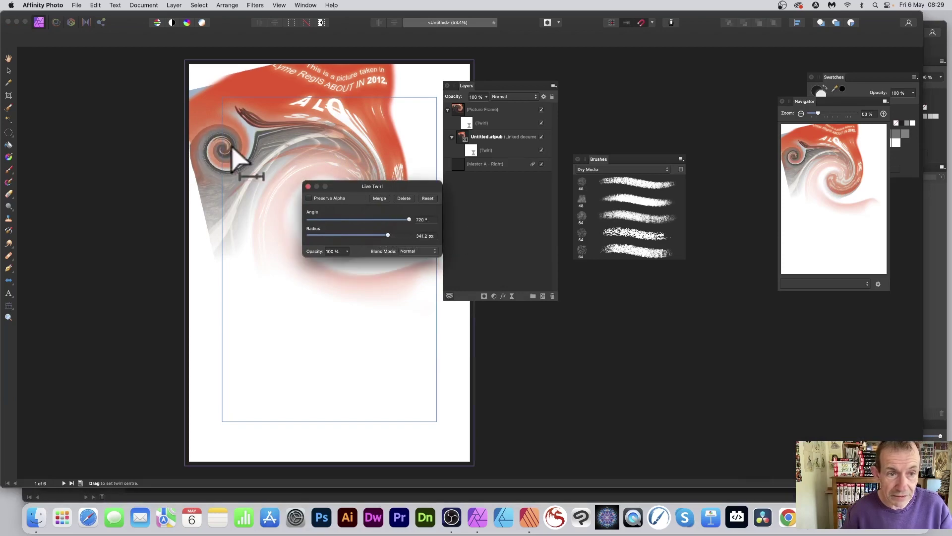
drag(229, 146, 318, 141)
mouse_move(391, 234)
mouse_down()
mouse_move(419, 234)
mouse_move(397, 234)
mouse_move(405, 233)
mouse_up()
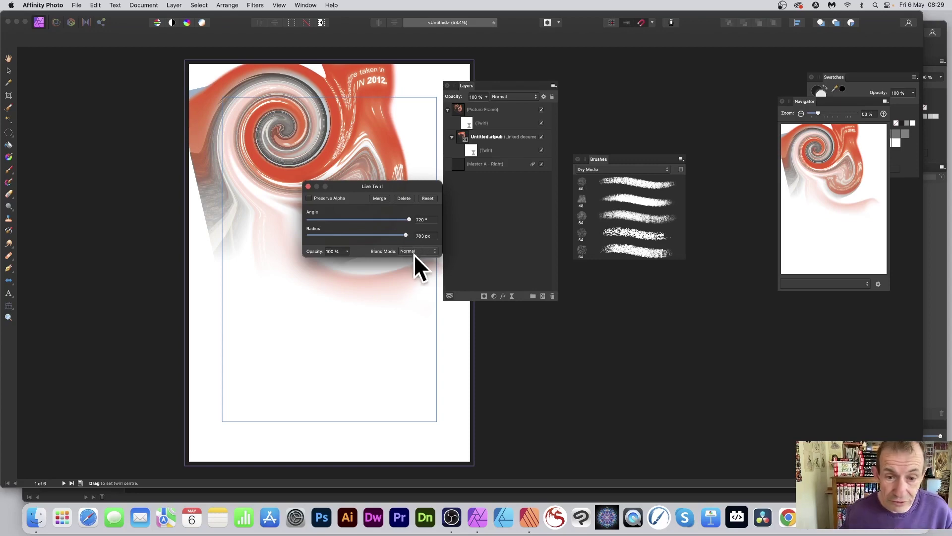
click(412, 251)
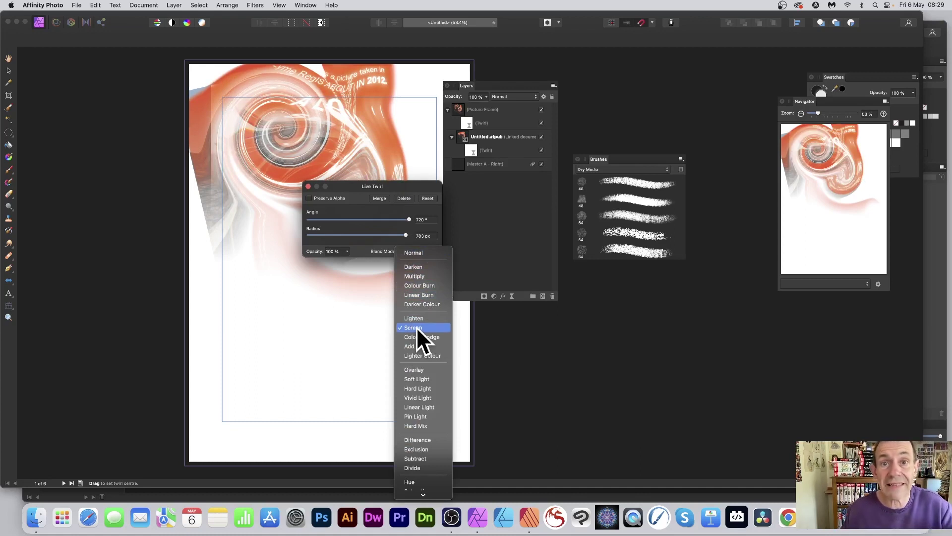
click(410, 251)
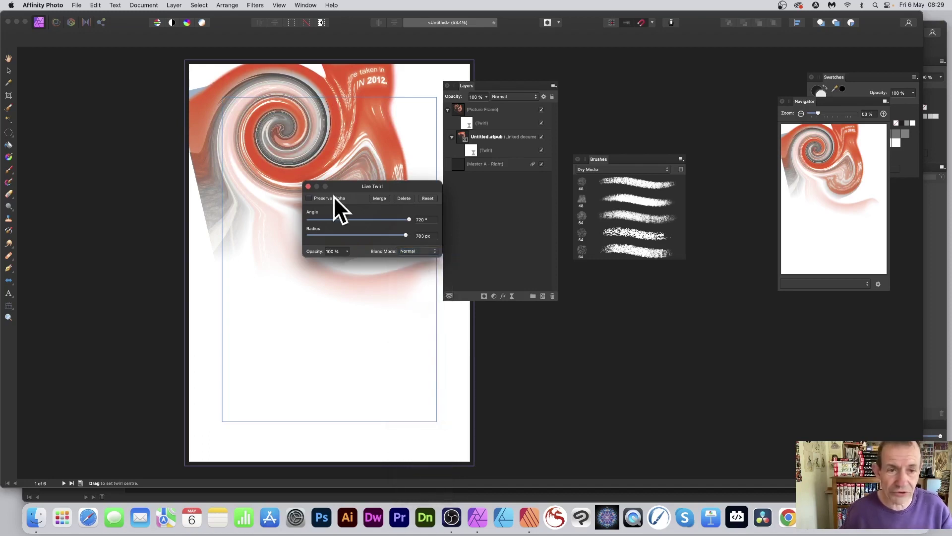
click(308, 187)
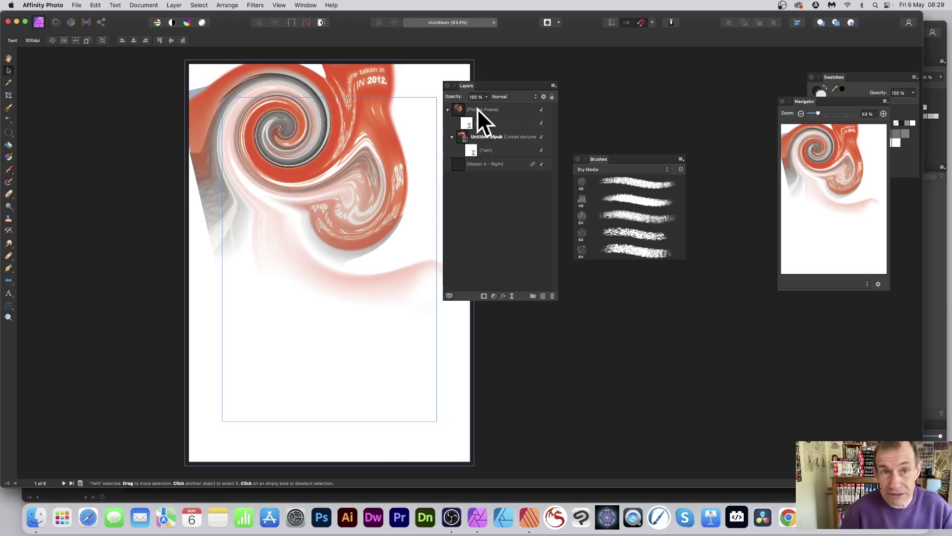
Select Untitled.afpub and bring up the File menu to return it to Publisher.
click(492, 137)
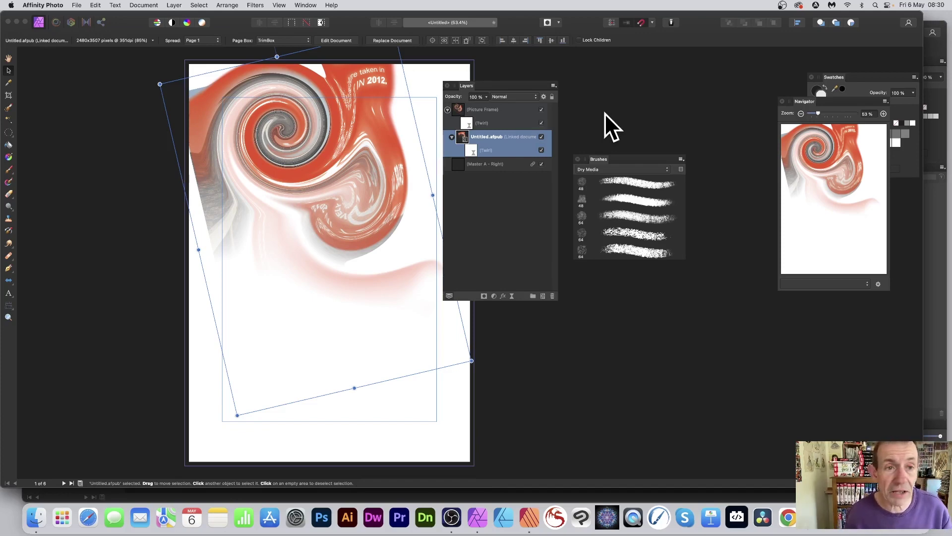
click(77, 6)
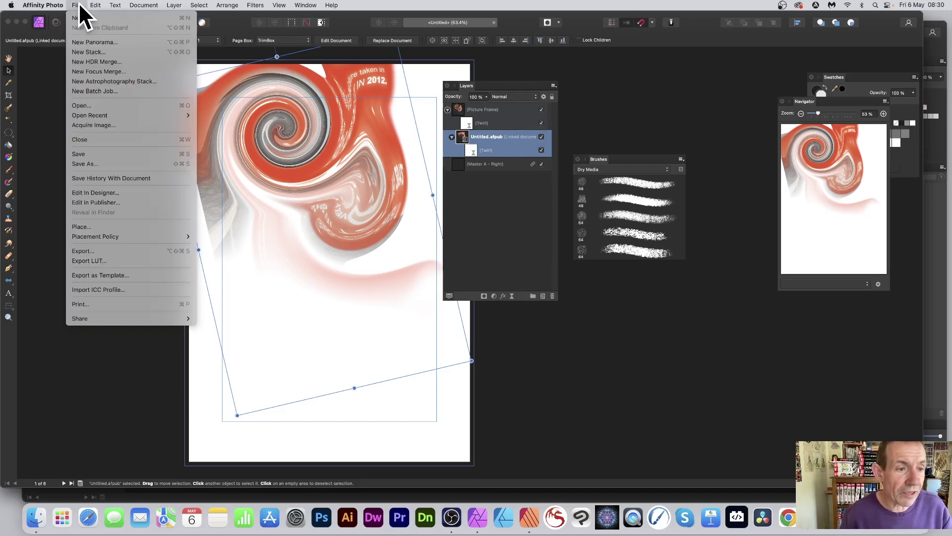
Return the document to Affinity Publisher and select the Picture Frame layer.
click(100, 203)
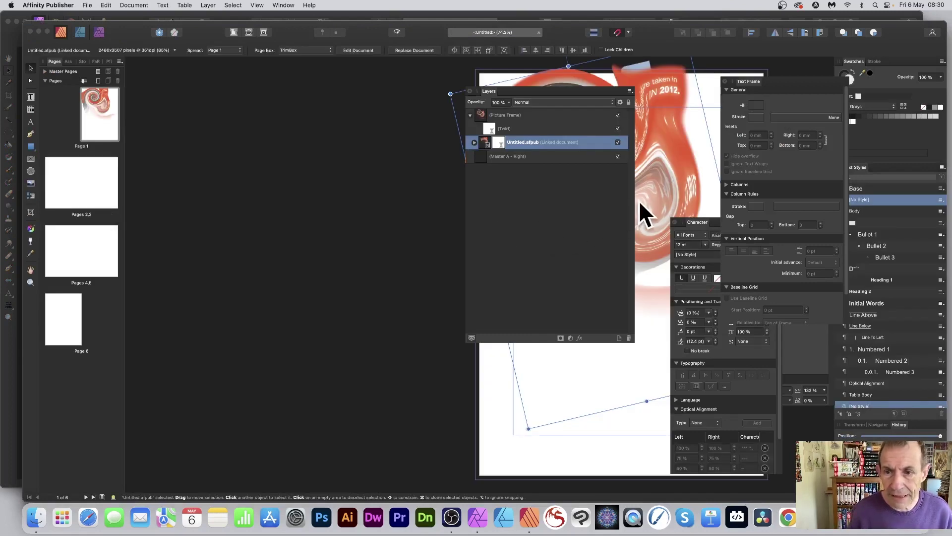
scroll(648, 199, right, 5)
scroll(403, 171, right, 5)
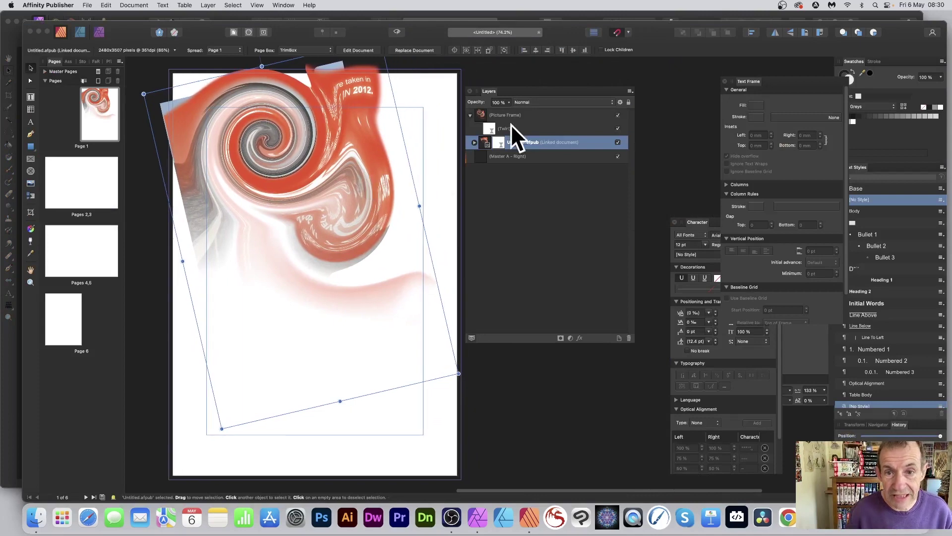
click(505, 115)
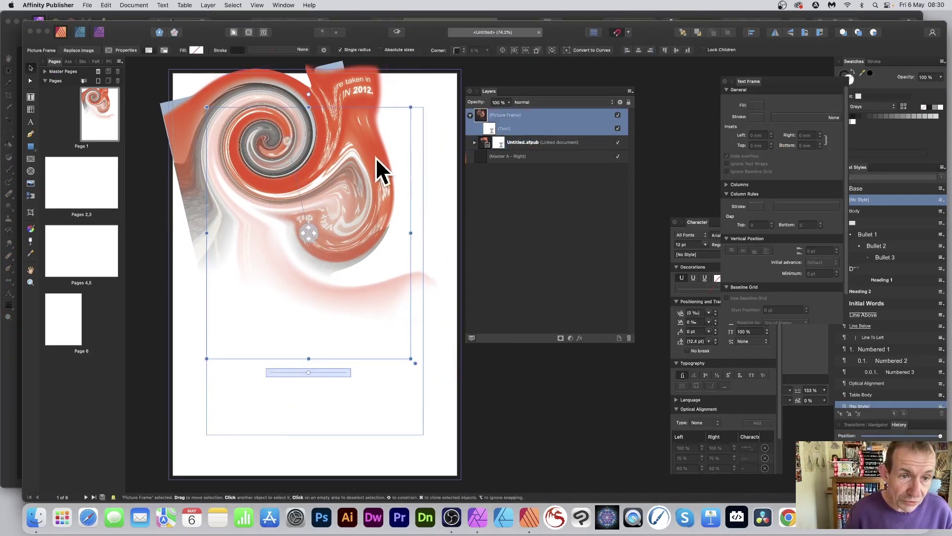
click(532, 142)
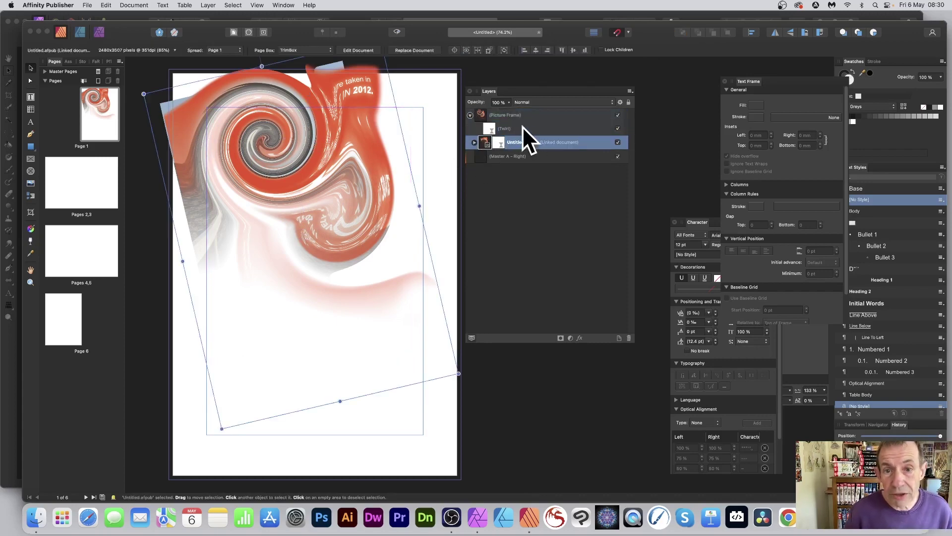
click(508, 114)
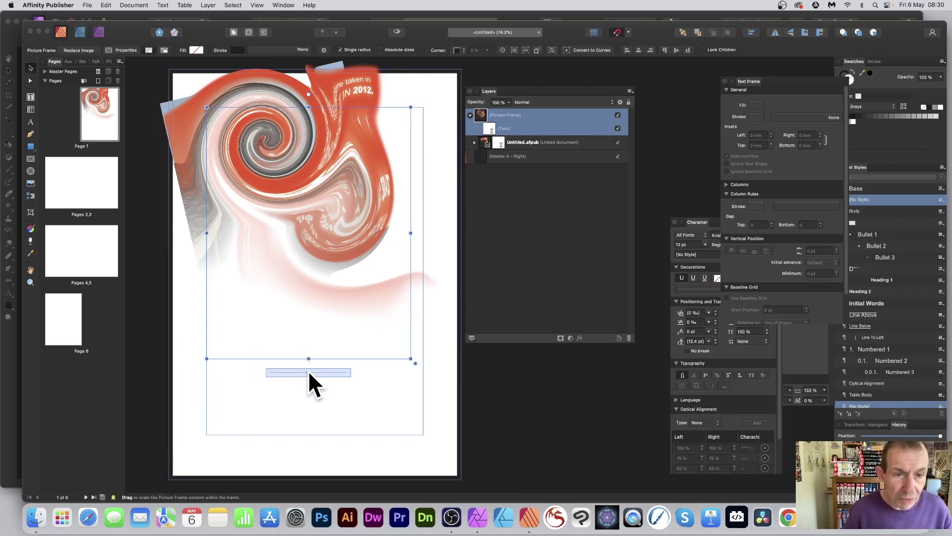
Scale the picture frame content to 150%, then rotate and reposition it.
mouse_move(308, 369)
mouse_down()
mouse_move(338, 374)
mouse_move(317, 373)
mouse_up()
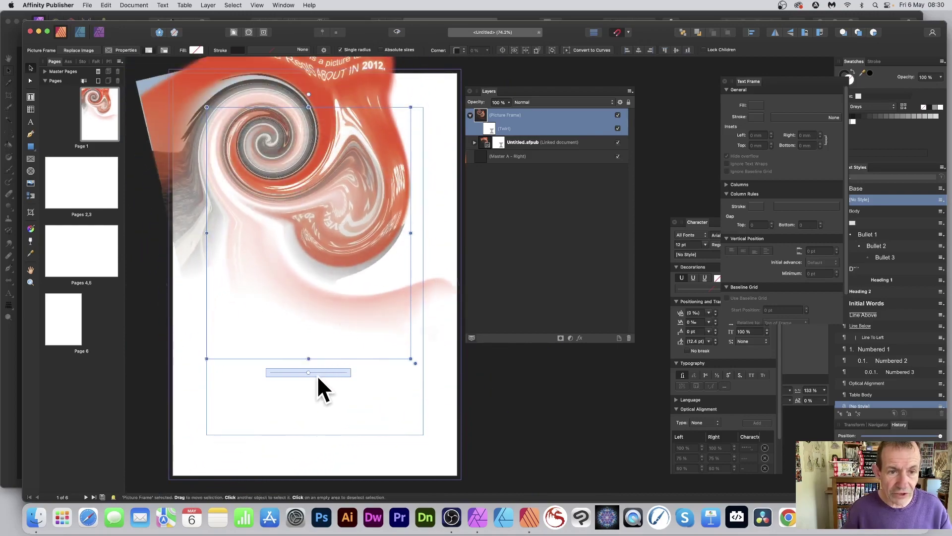
drag(287, 141, 317, 82)
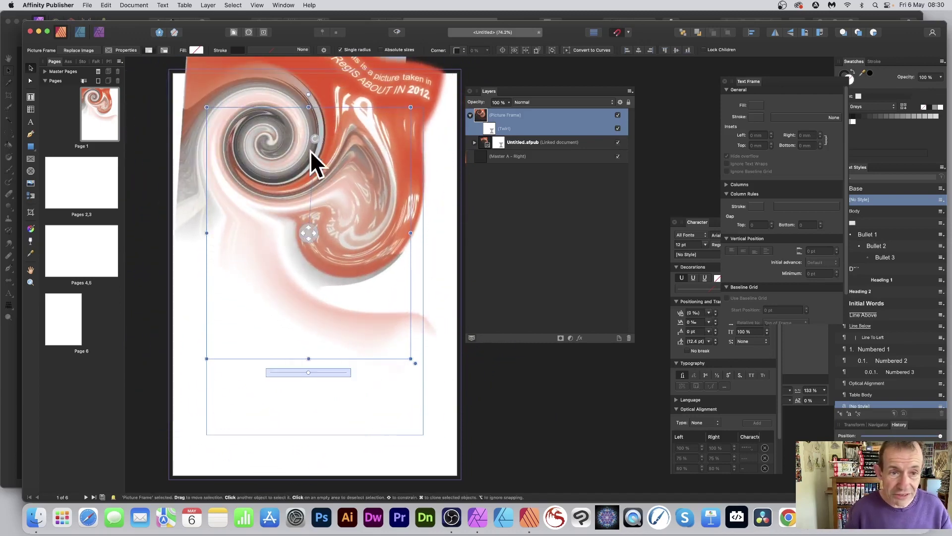
drag(313, 234, 292, 220)
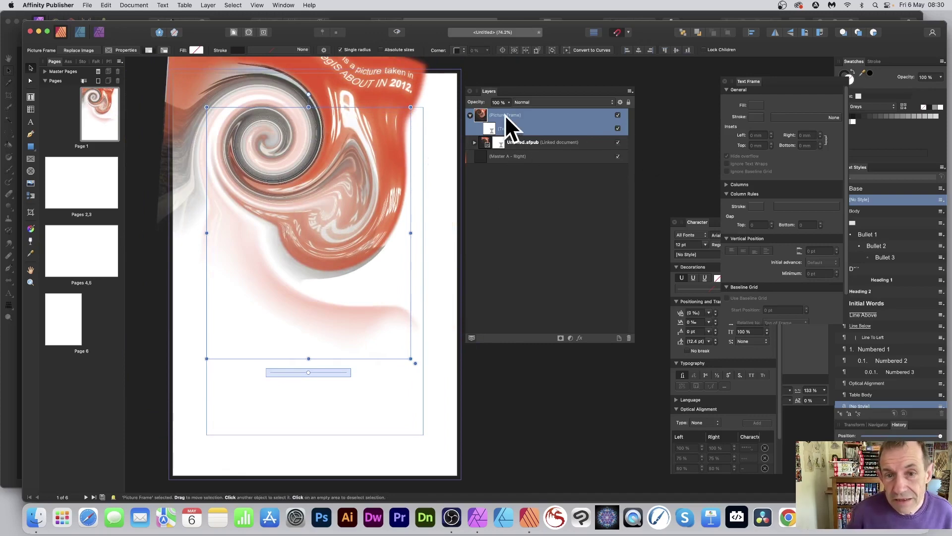
Move the linked Untitled.afpub document down and right and enlarge it from its corner.
click(522, 142)
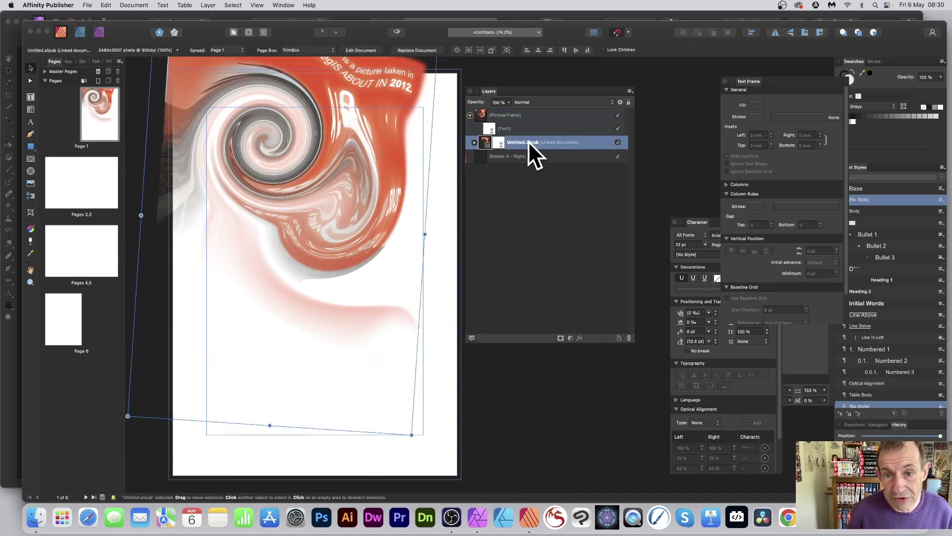
click(474, 142)
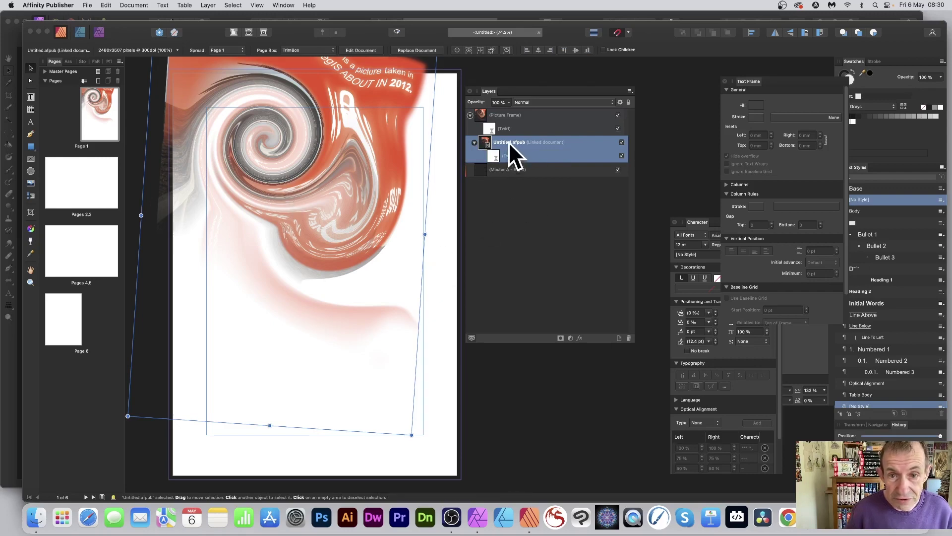
mouse_move(297, 165)
mouse_down()
mouse_move(353, 205)
mouse_move(272, 304)
mouse_move(319, 176)
mouse_move(306, 156)
mouse_up()
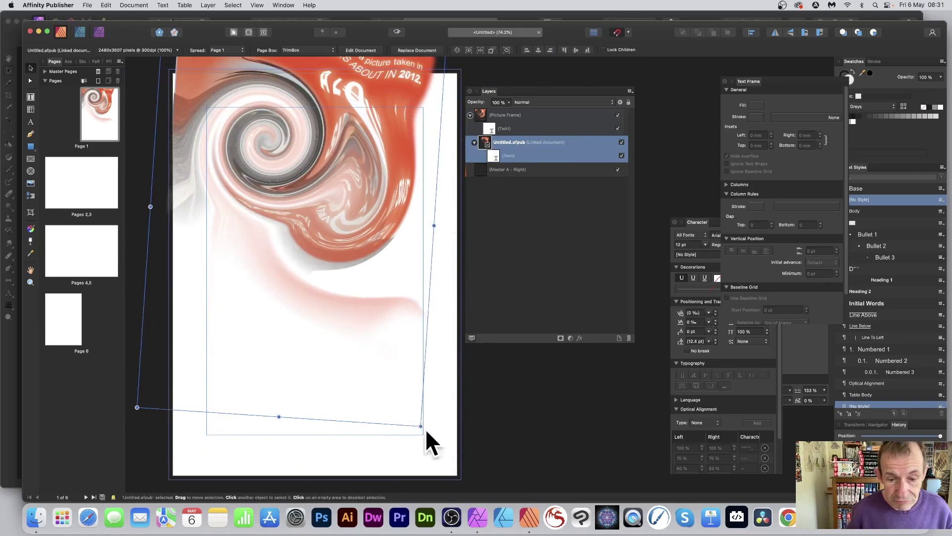
drag(419, 426, 443, 462)
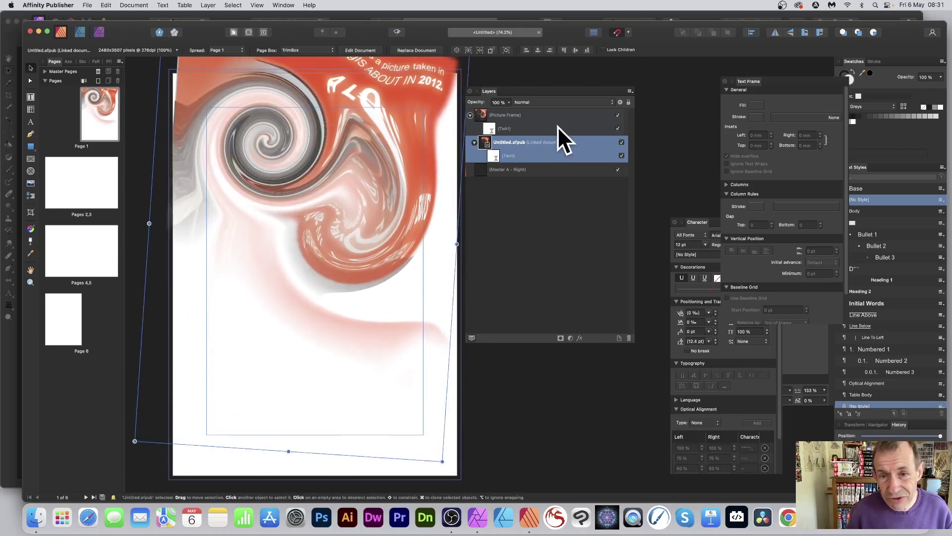
Raise the linked image's Live Twirl angle to 693.1° for a much tighter swirl.
click(492, 153)
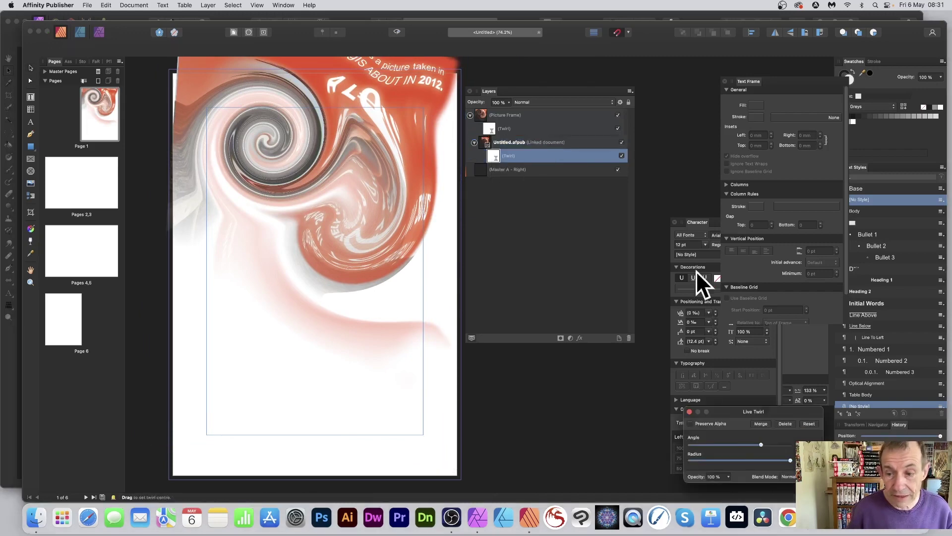
drag(769, 420, 442, 187)
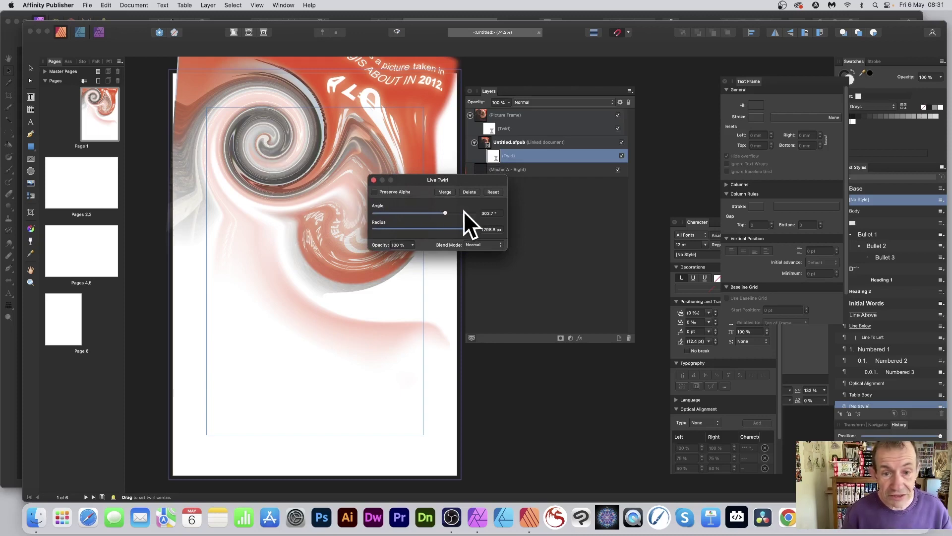
drag(450, 212, 465, 213)
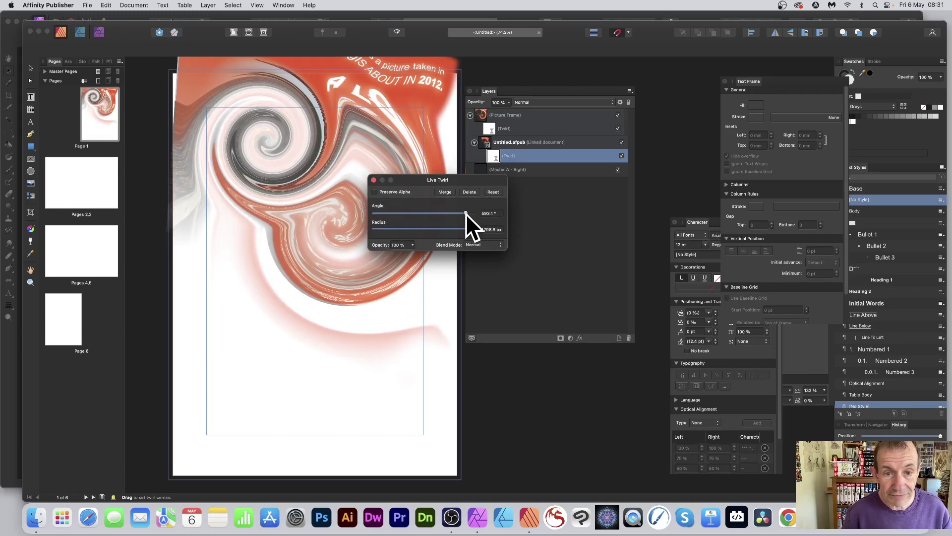
click(373, 180)
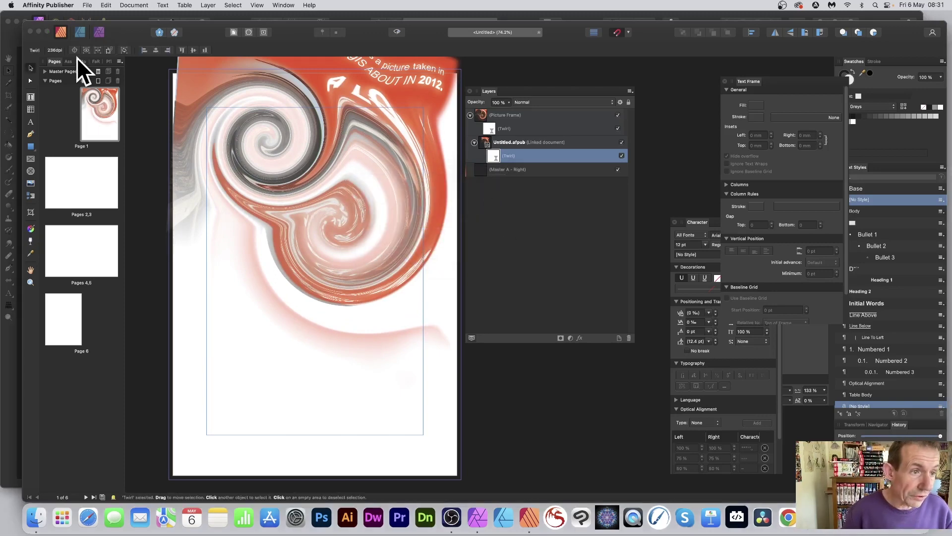
Draw a text frame over the lower page and fill it with 20 pt filler text.
click(31, 97)
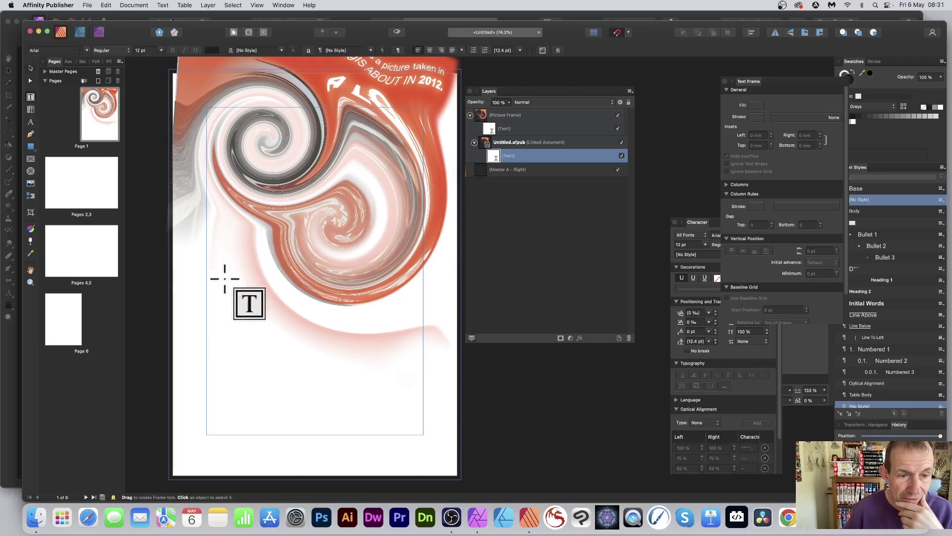
drag(217, 264, 416, 425)
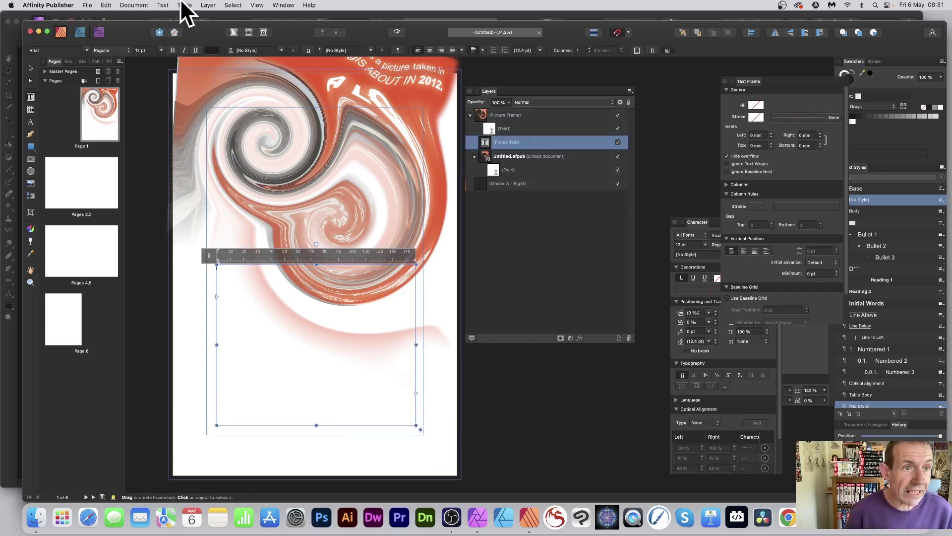
click(164, 5)
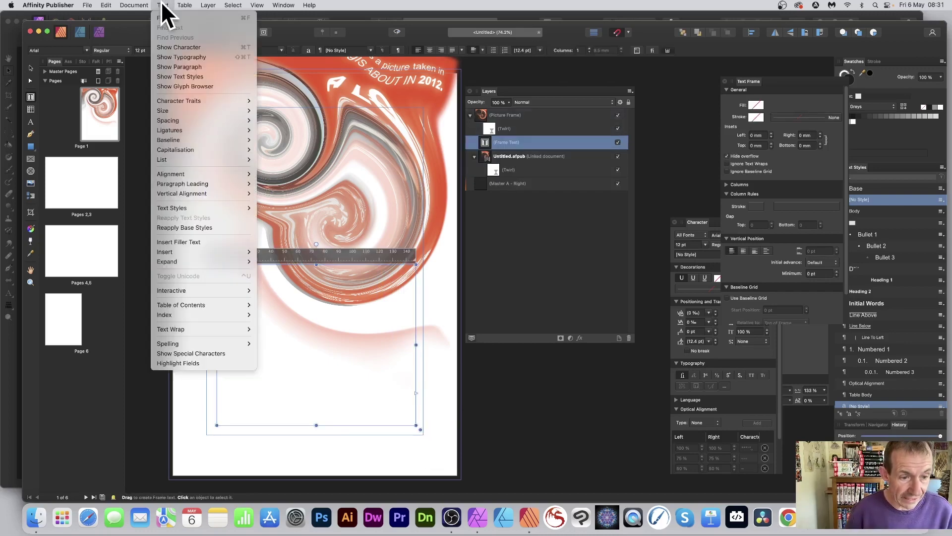
click(199, 241)
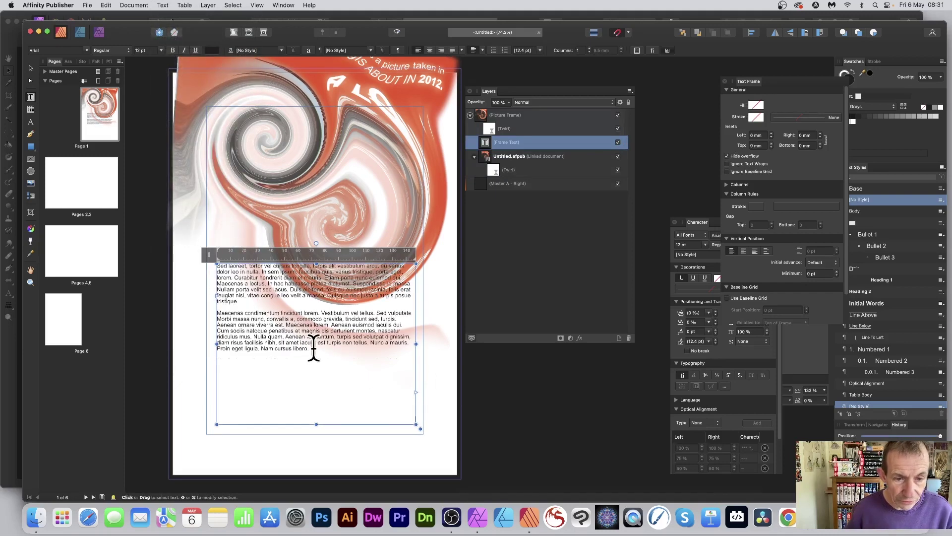
key(super+a)
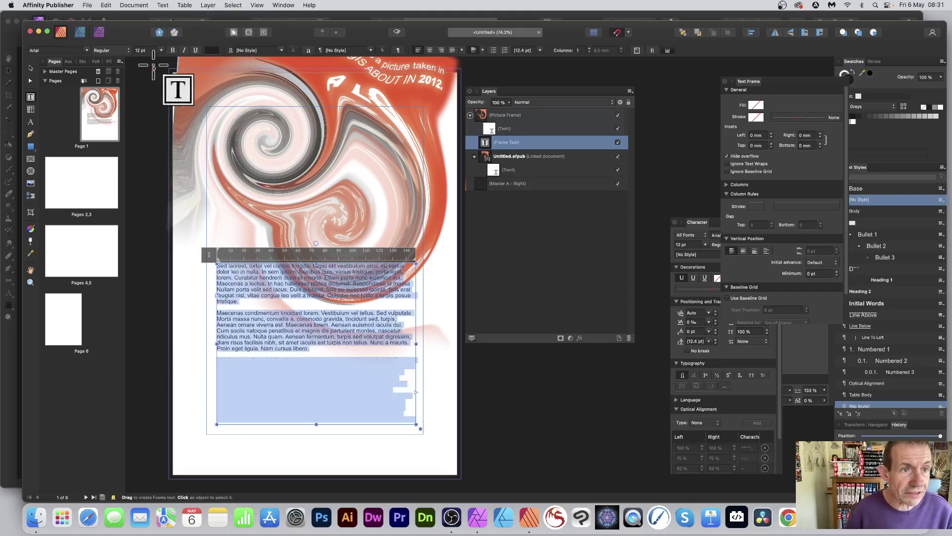
click(161, 50)
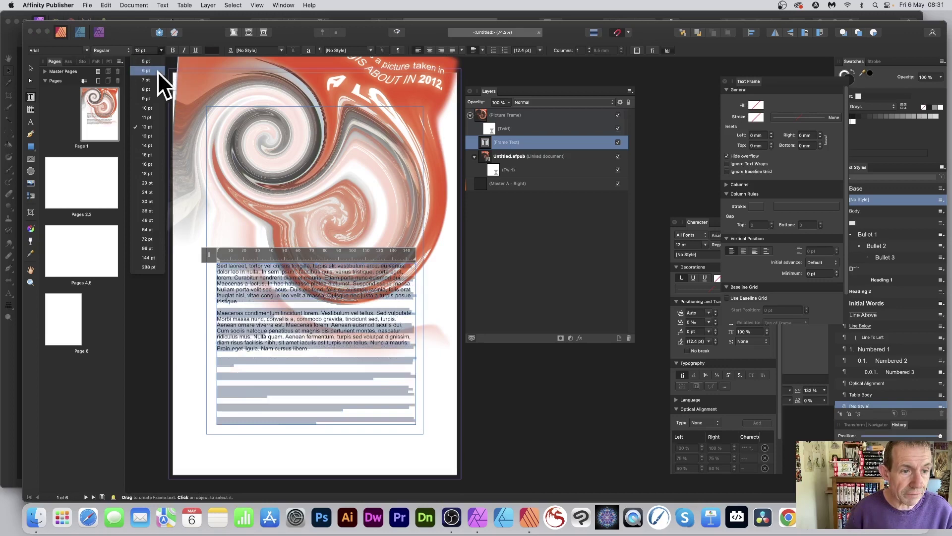
click(153, 183)
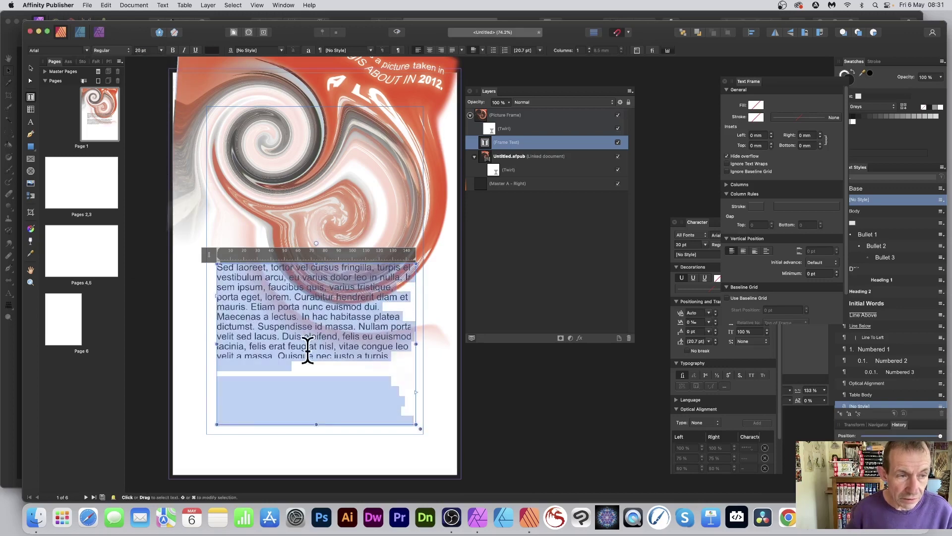
Shorten the text frame to fit, move it up-left, and place its layer below the twirl.
click(30, 68)
drag(318, 424, 318, 357)
drag(304, 294, 277, 274)
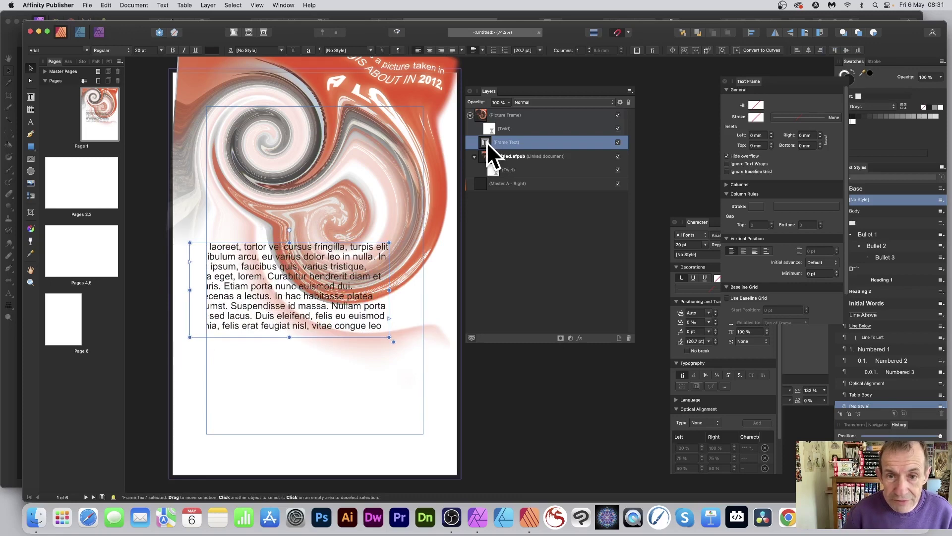
drag(487, 142, 469, 176)
Nest the filler text beneath the linked document's twirl, resize the frame and tilt it diagonally.
mouse_move(213, 274)
mouse_down()
mouse_move(193, 314)
mouse_move(205, 267)
mouse_up()
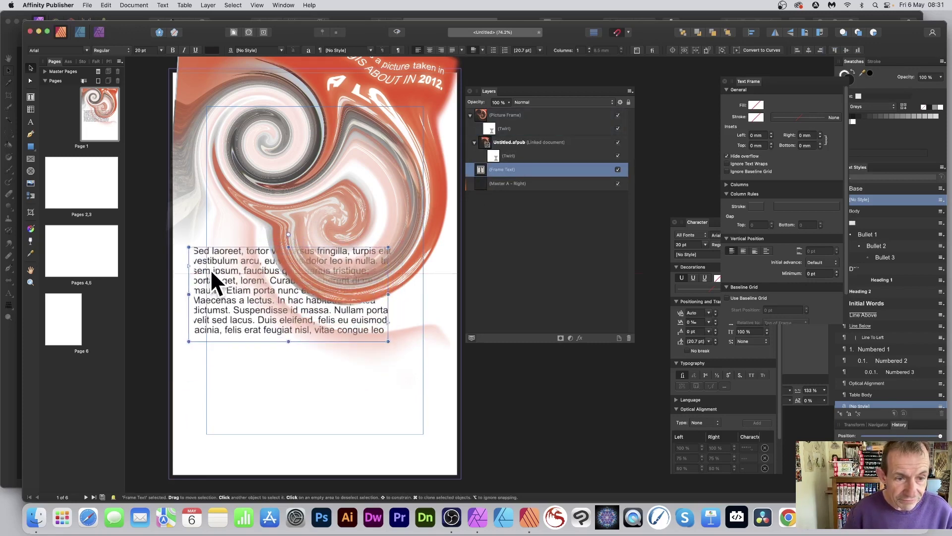
drag(382, 341, 419, 413)
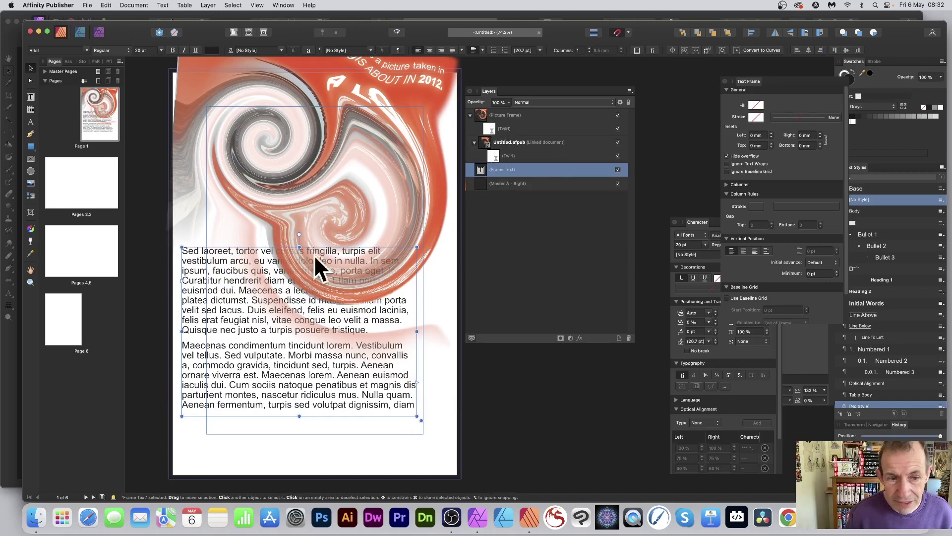
scroll(249, 273, down, 1)
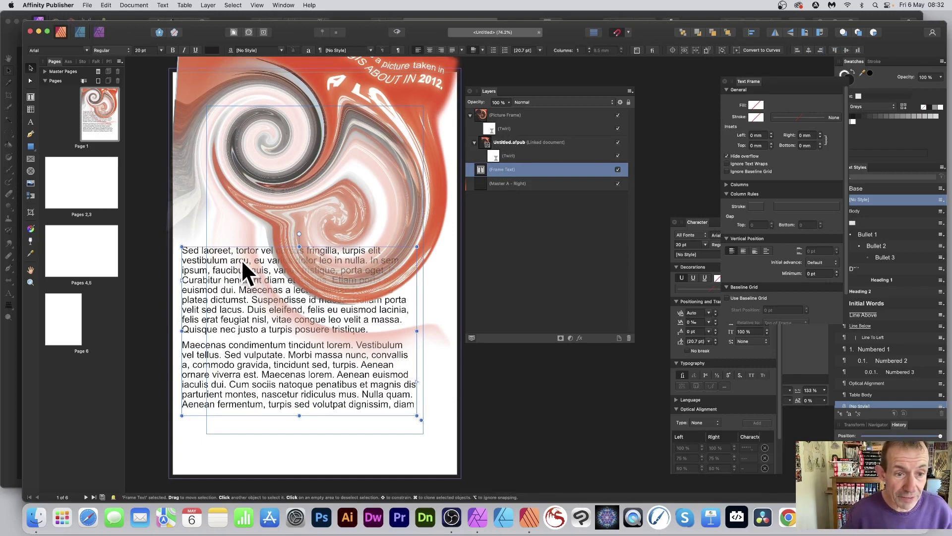
mouse_move(242, 257)
mouse_down()
mouse_move(268, 243)
mouse_move(238, 243)
mouse_up()
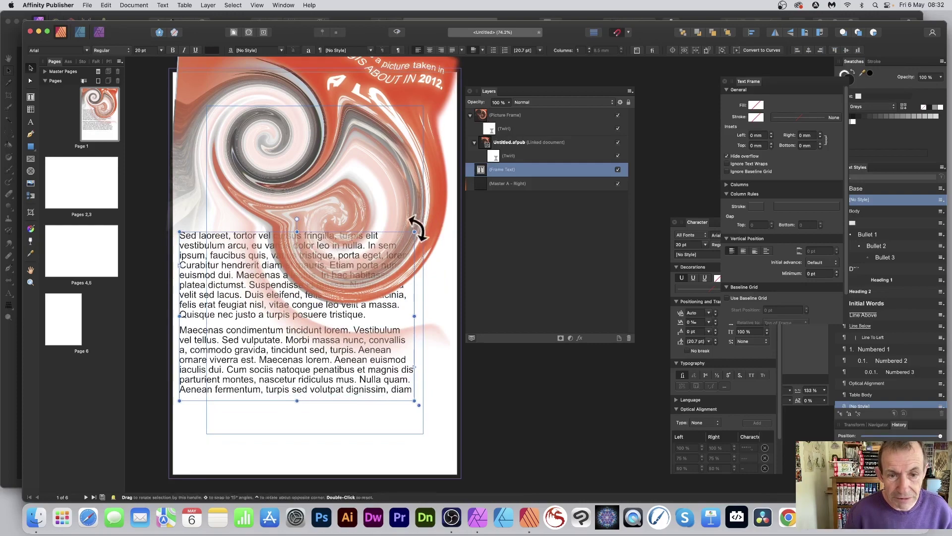
drag(420, 233, 342, 187)
drag(272, 315, 291, 302)
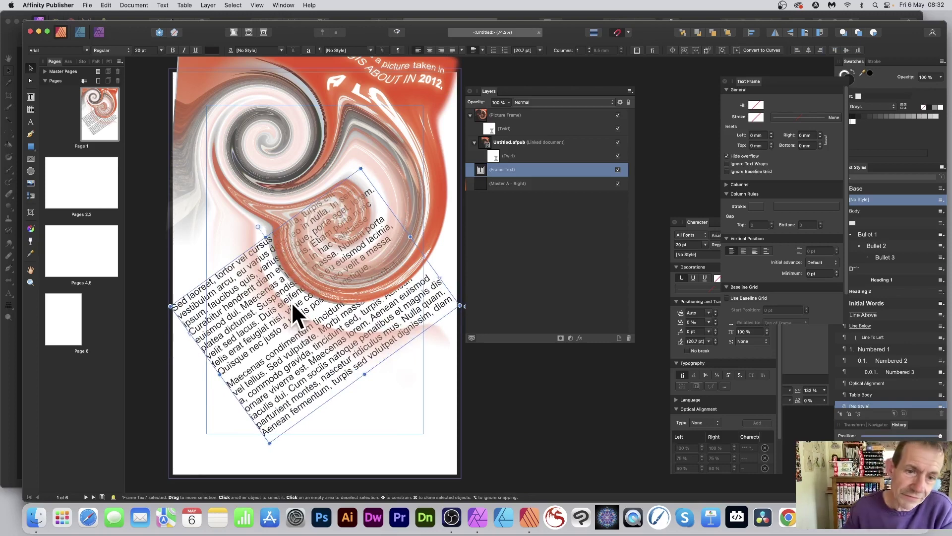
click(86, 5)
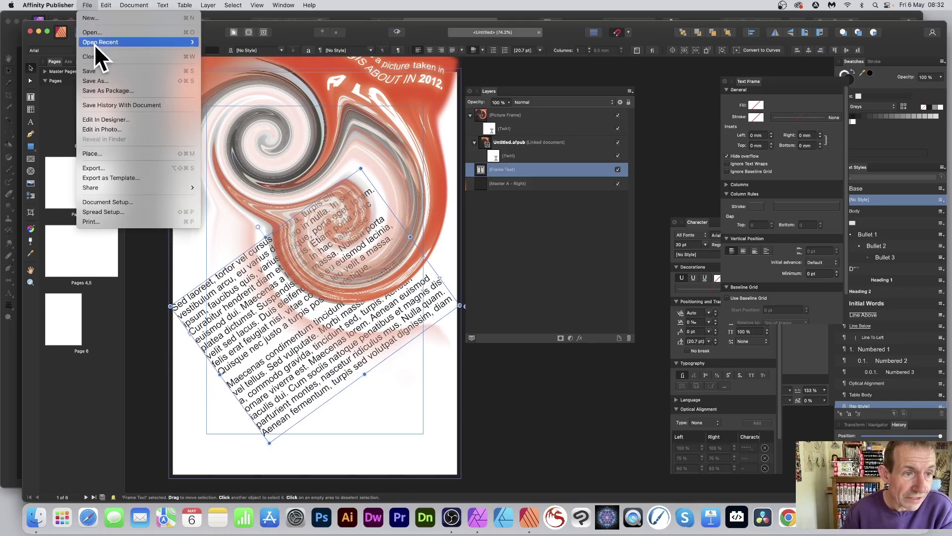
In Affinity Photo, add a Distort > Twirl live filter layer.
click(102, 129)
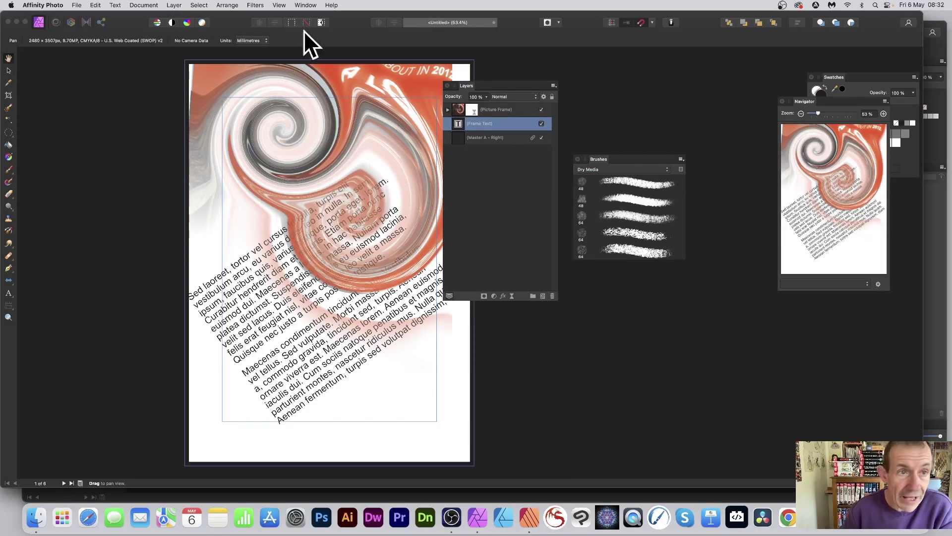
click(174, 5)
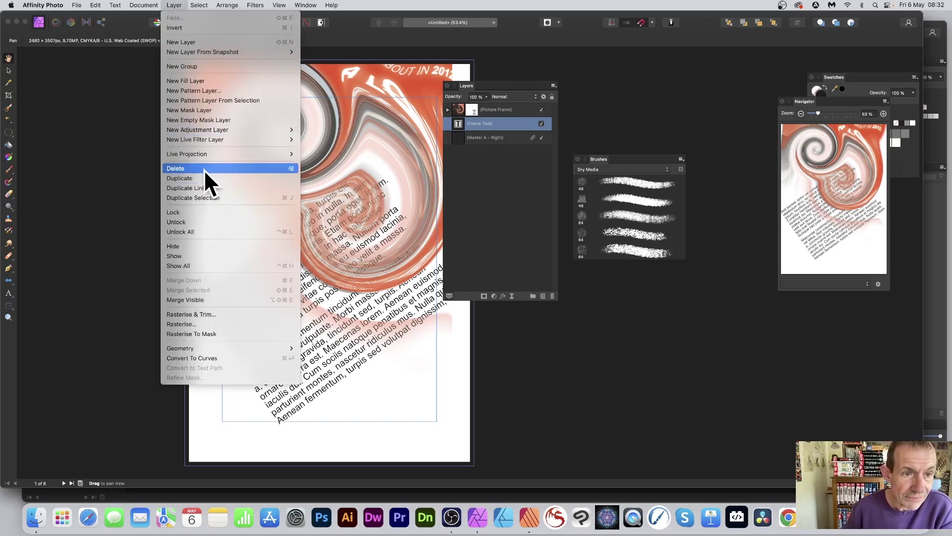
mouse_move(207, 138)
mouse_move(350, 148)
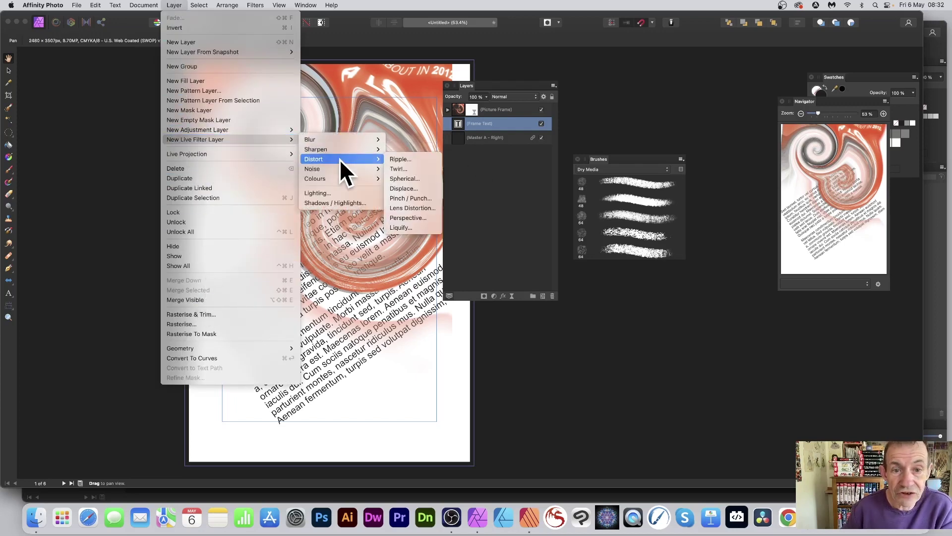
click(398, 168)
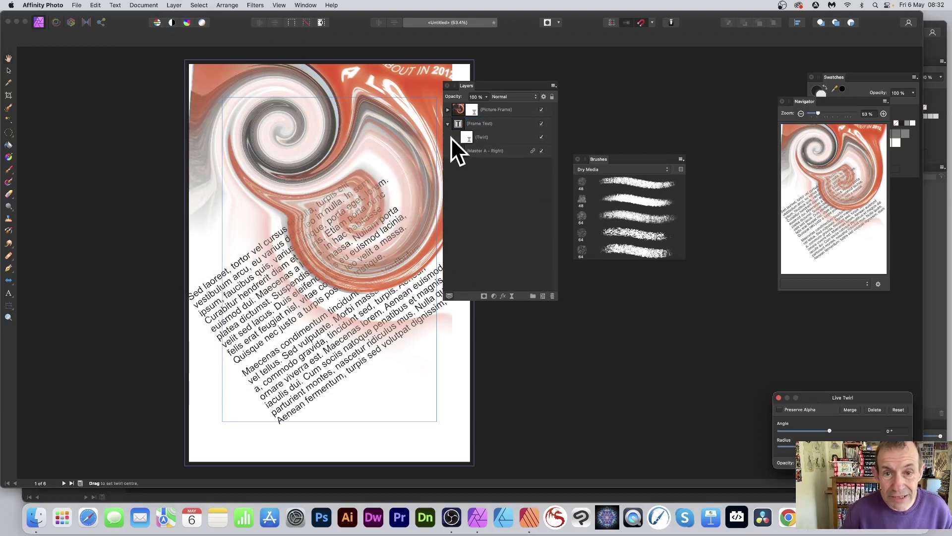
Set the twirl to 357.7° angle and 1024 px radius, centred on the lower text.
drag(843, 397, 451, 198)
drag(448, 232, 496, 249)
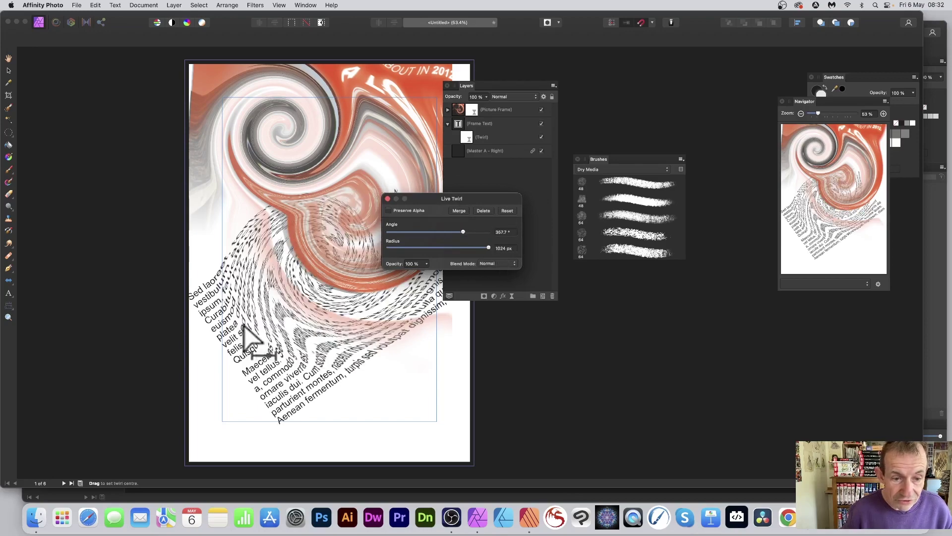
drag(245, 338, 340, 382)
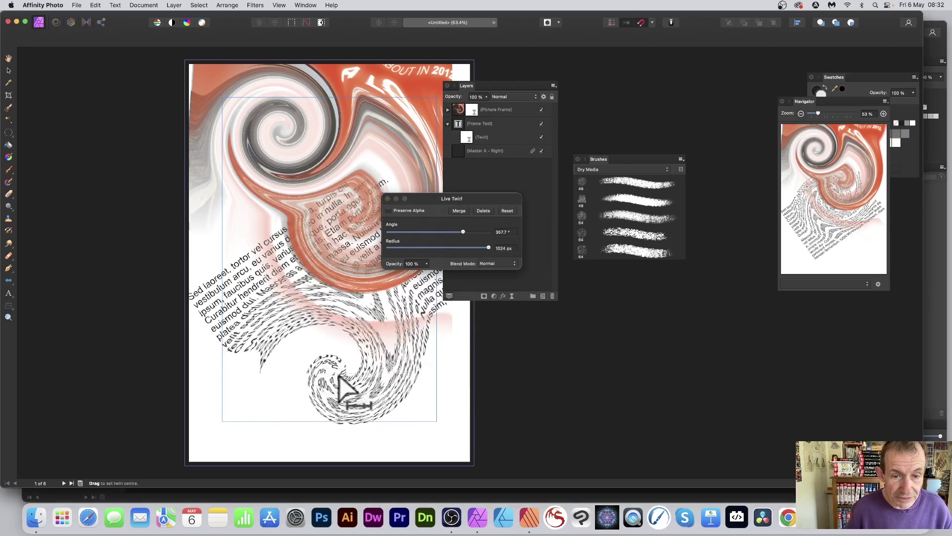
click(496, 263)
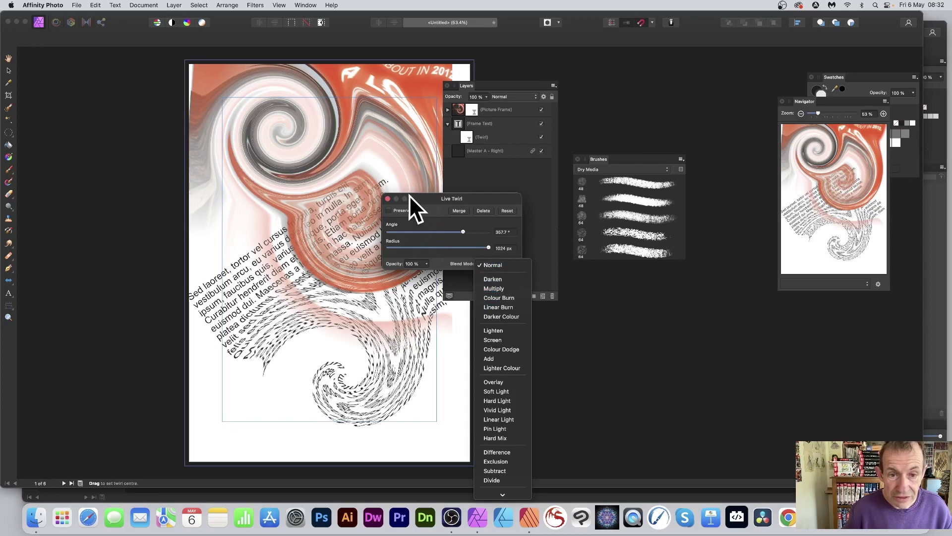
click(389, 198)
click(389, 199)
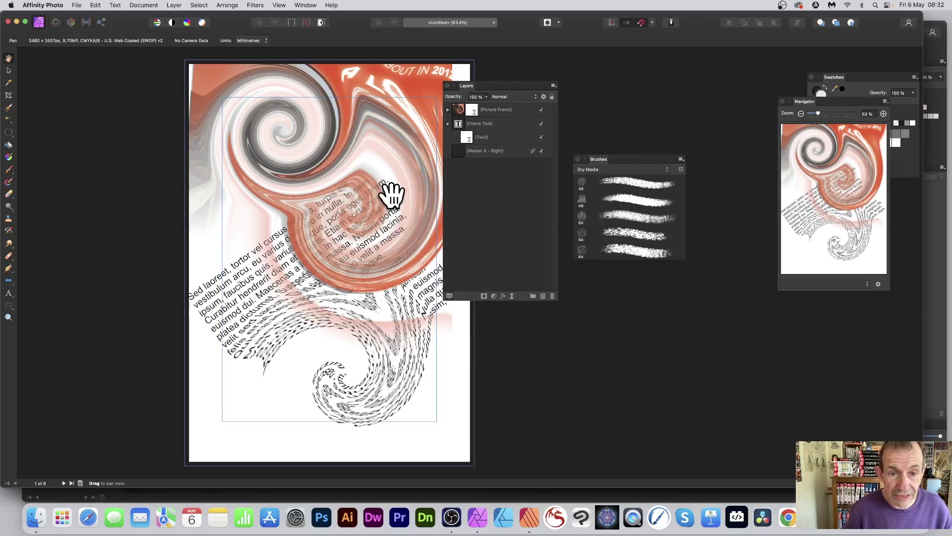
click(78, 5)
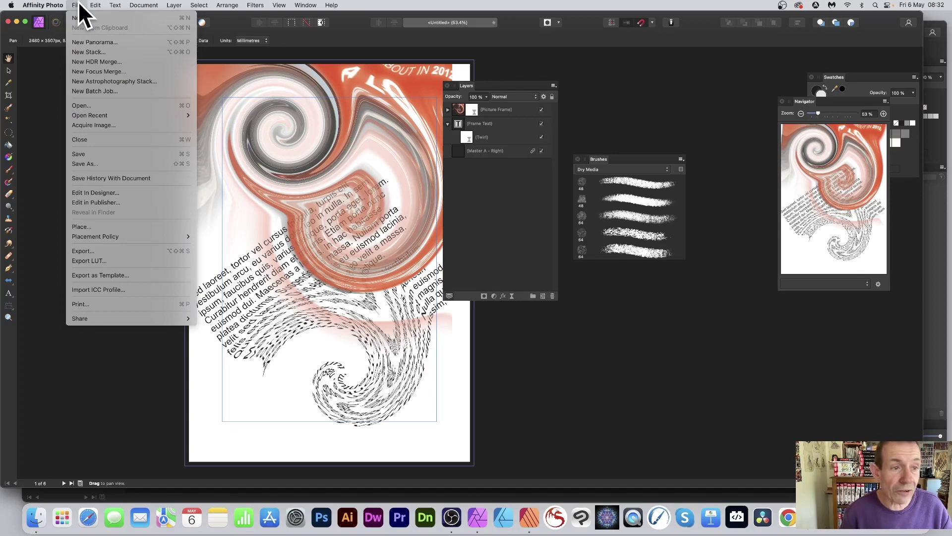
Return the document to Affinity Publisher via Edit in Publisher.
click(122, 203)
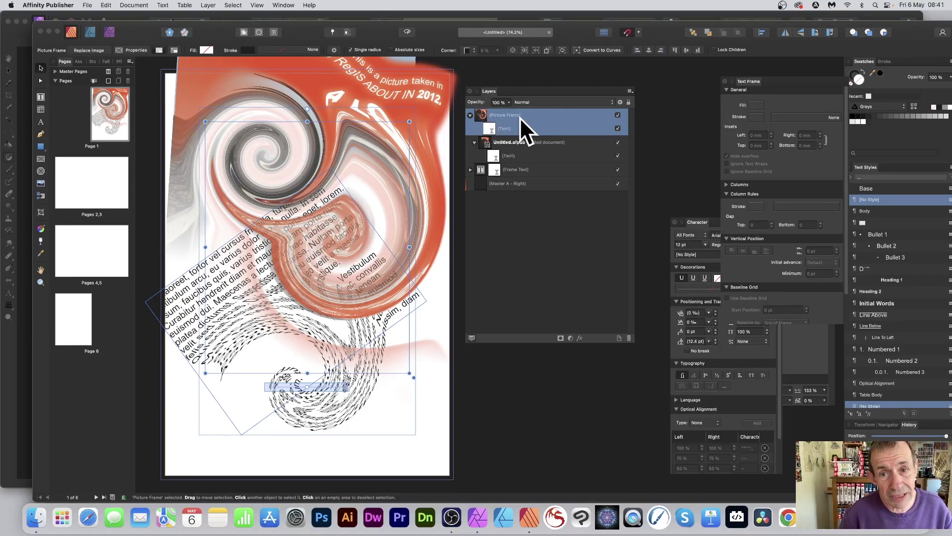
Replace the picture frame's linked image with the rainbow file.
click(90, 50)
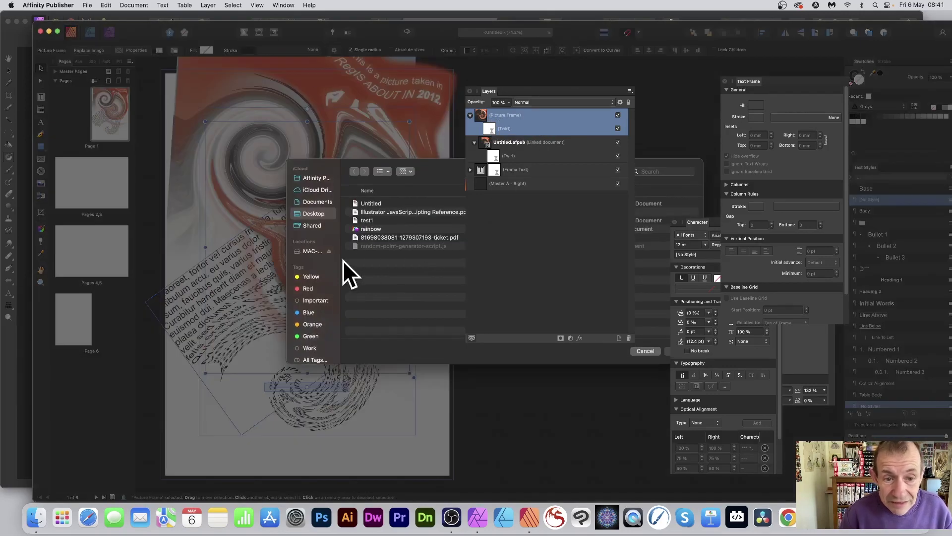
click(367, 228)
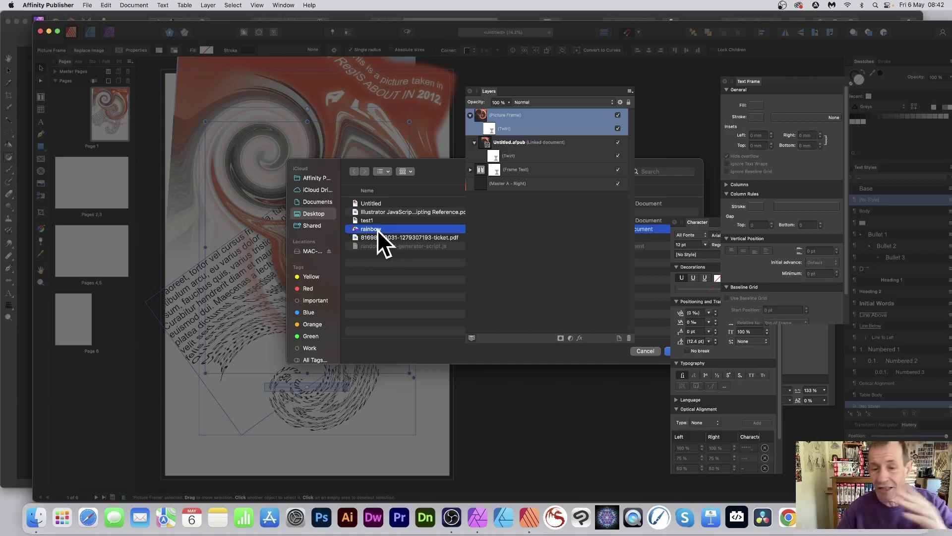
click(669, 350)
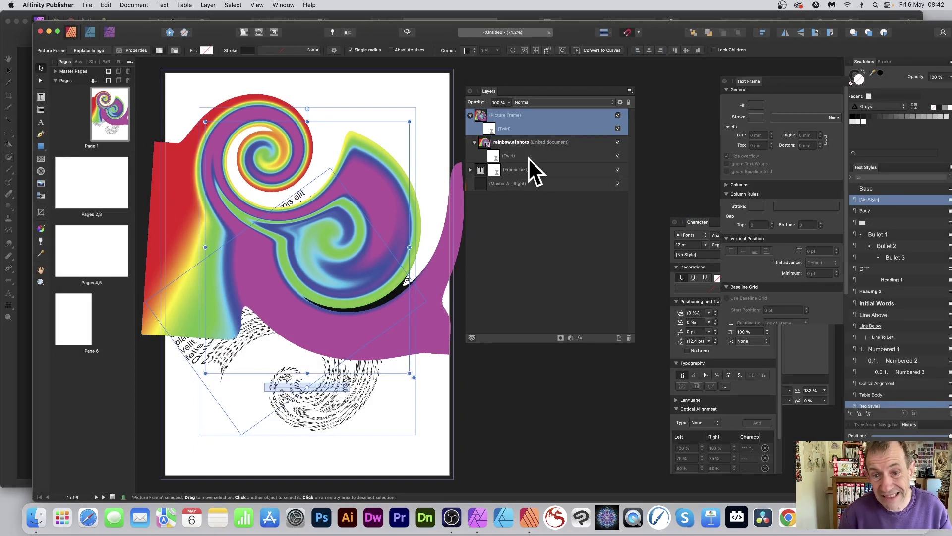
Open the rainbow.afphoto layer's Live Twirl and loosen it to 266.2° with 233 px radius.
click(511, 144)
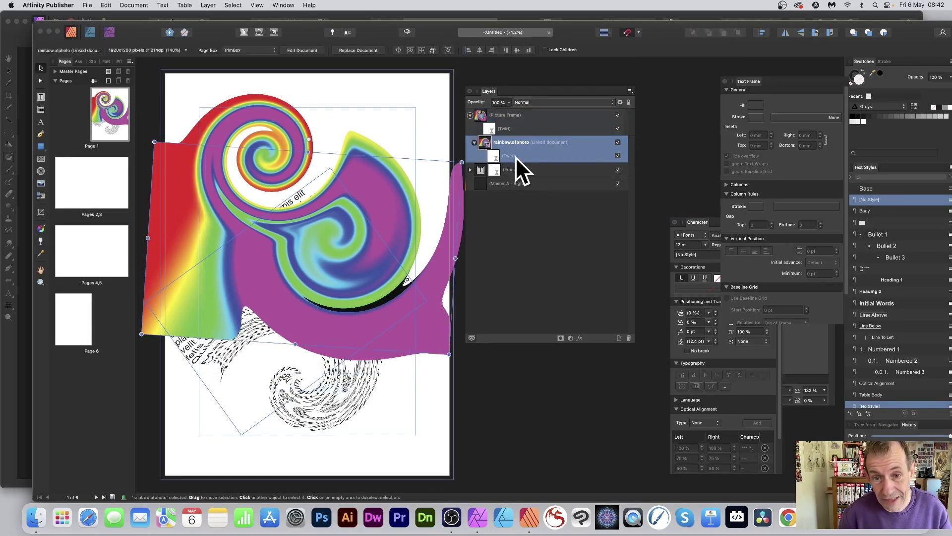
click(503, 114)
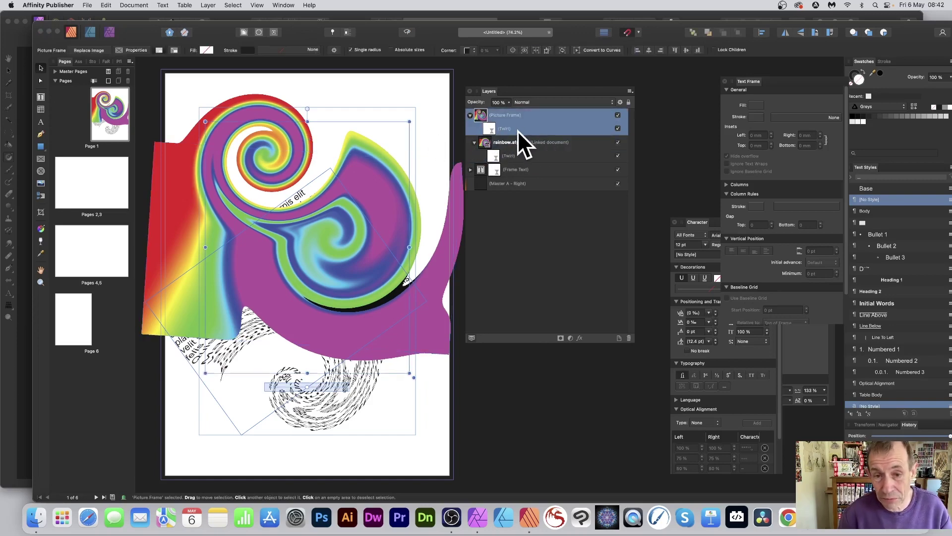
click(470, 170)
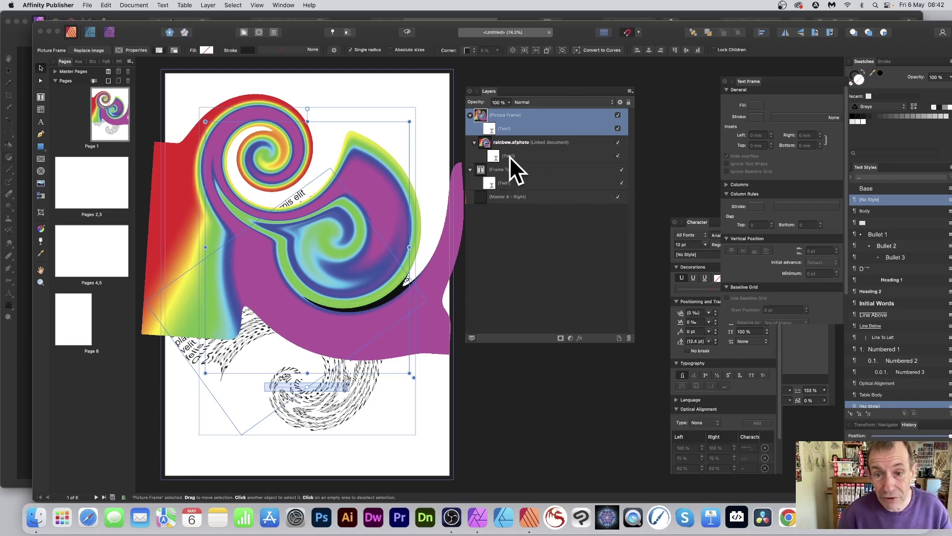
click(497, 156)
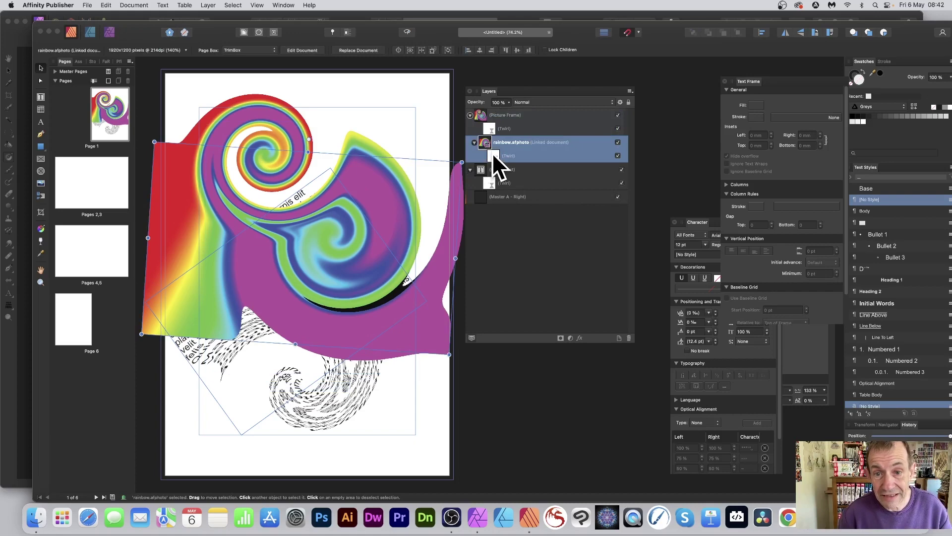
double_click(492, 154)
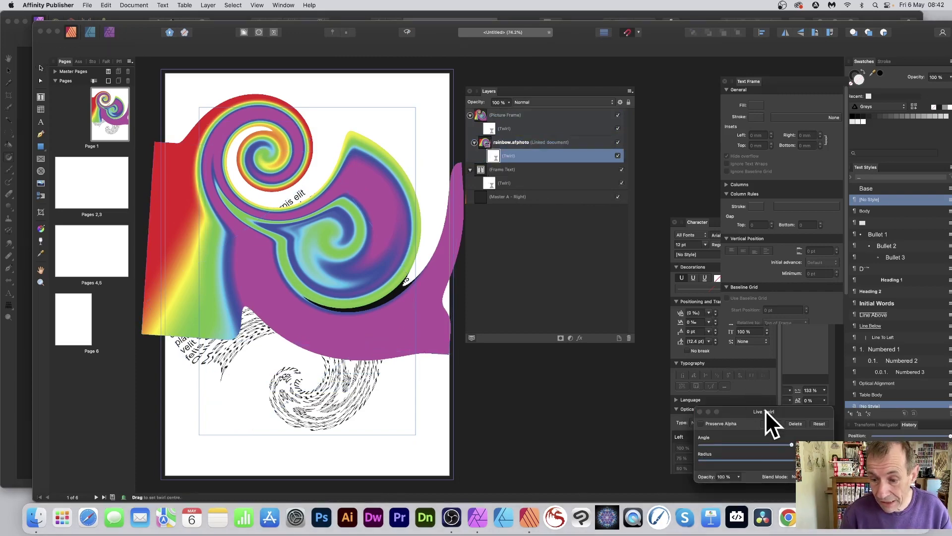
drag(766, 409, 306, 213)
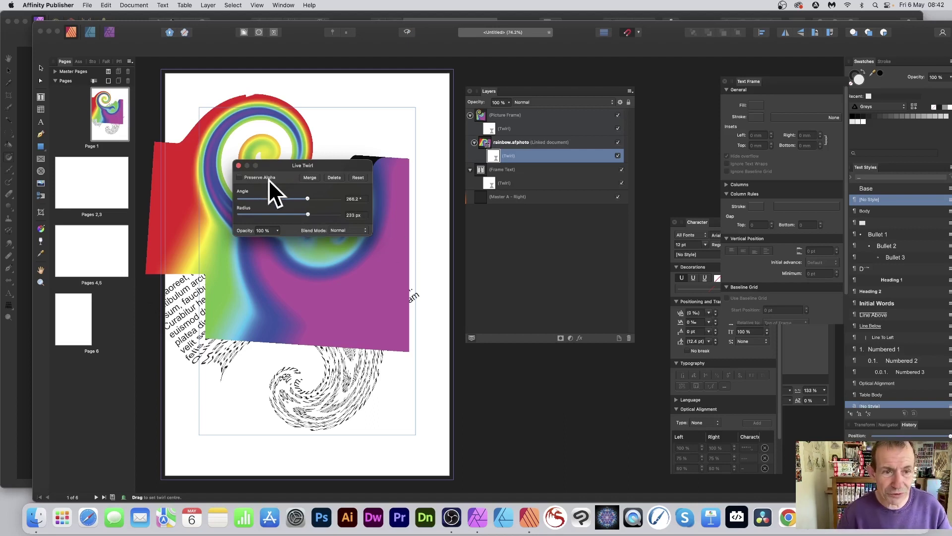
Set the Picture Frame's twirl to 437.7° angle with Colour Burn blend mode.
click(239, 165)
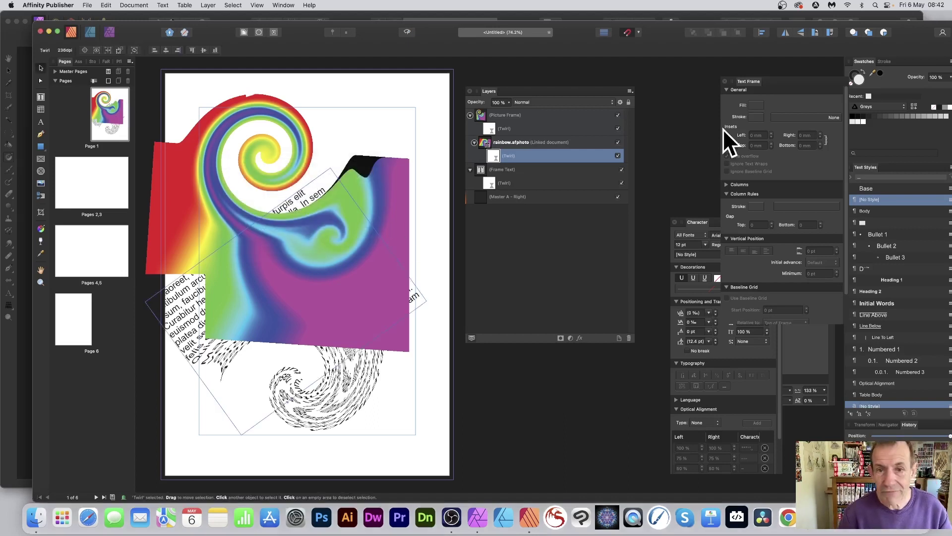
click(491, 128)
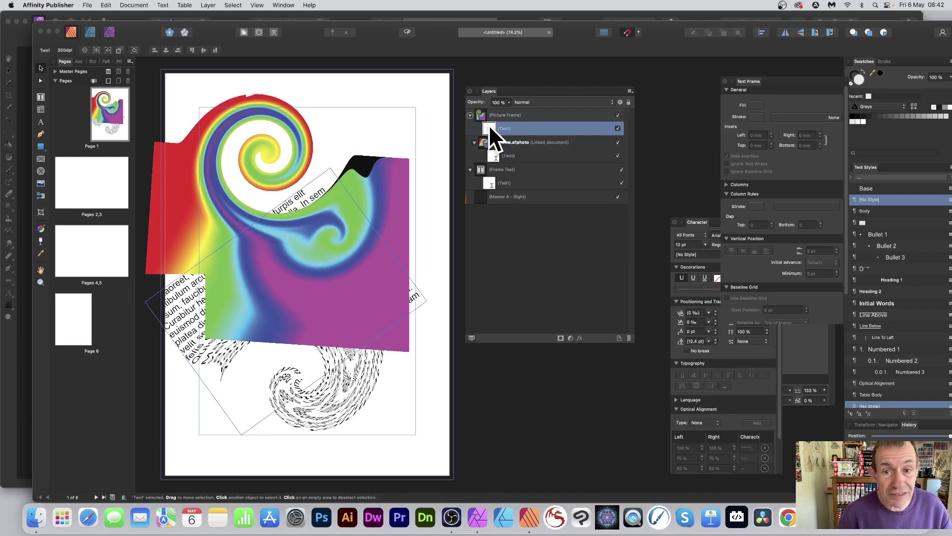
click(489, 129)
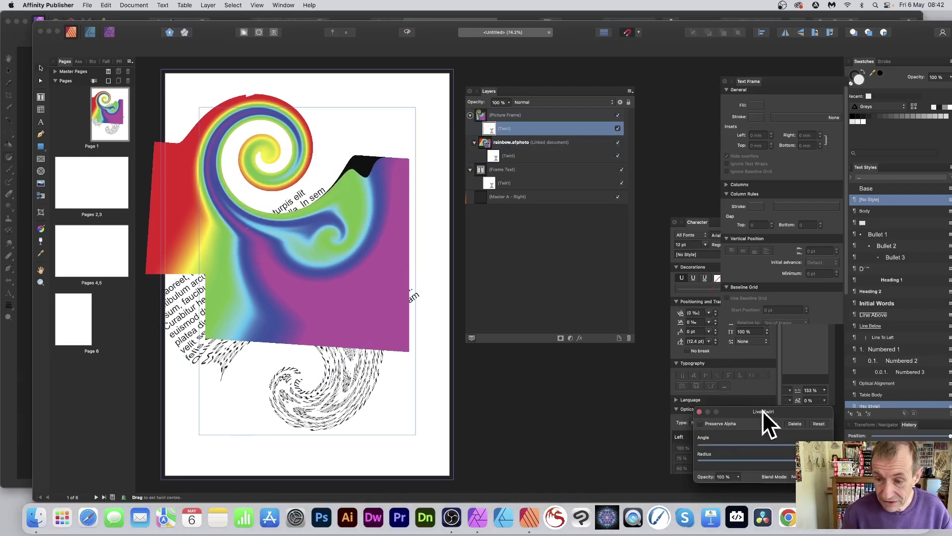
drag(762, 410, 302, 184)
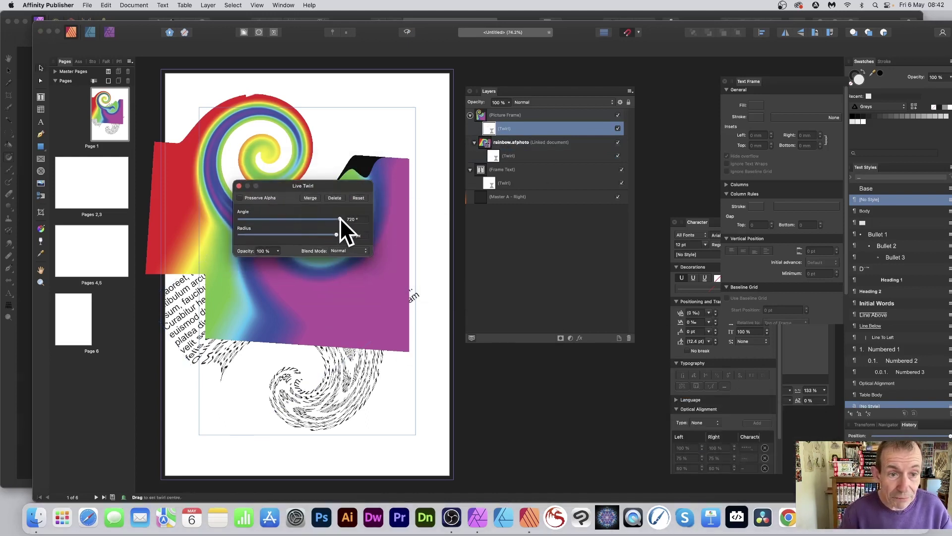
mouse_move(340, 219)
mouse_down()
mouse_move(320, 219)
mouse_move(337, 234)
mouse_up()
click(349, 249)
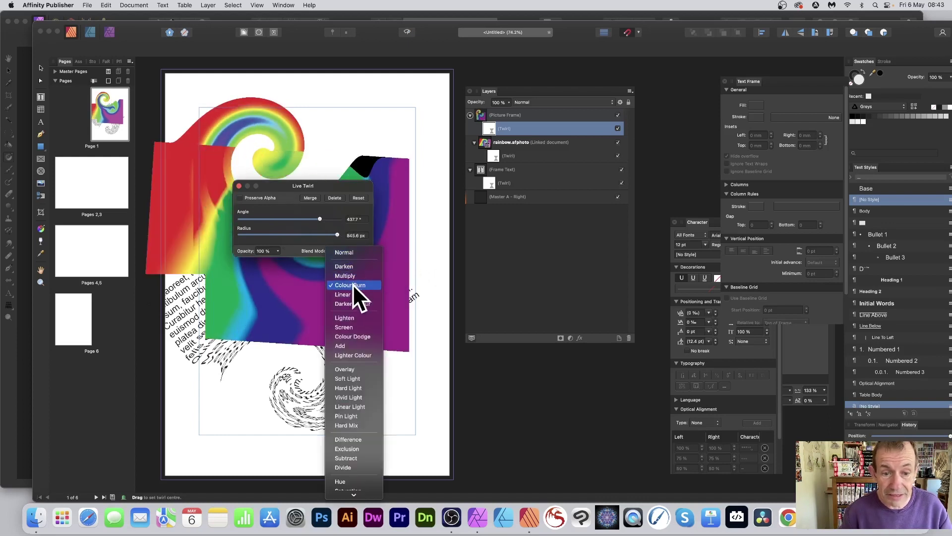
click(353, 284)
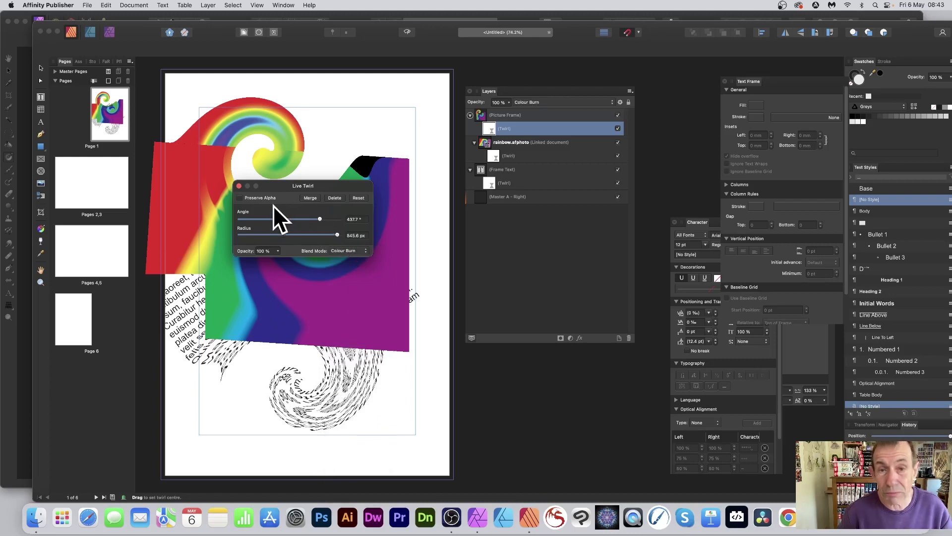
click(239, 185)
click(372, 365)
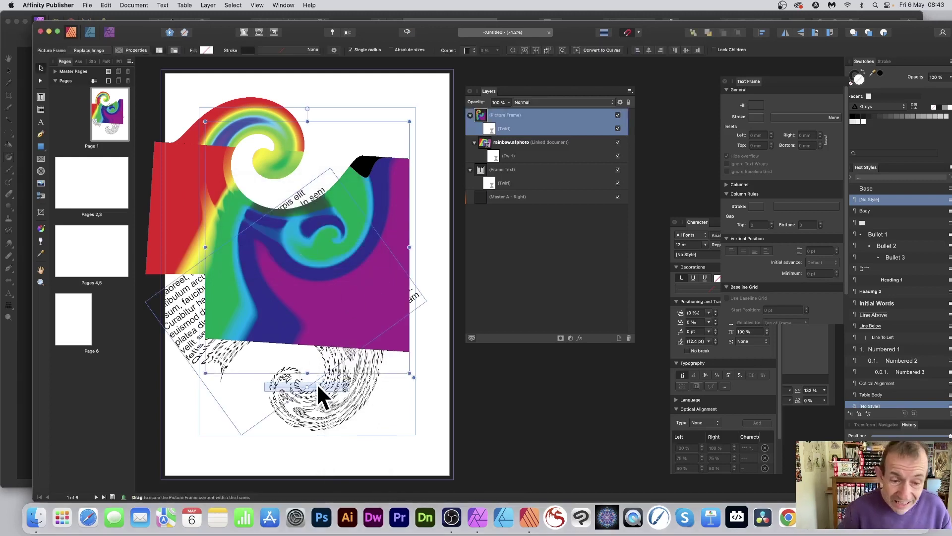
Scale the rainbow to 186.8% and rotate it 50.5° in the frame, then Edit in Photo.
drag(308, 387, 324, 388)
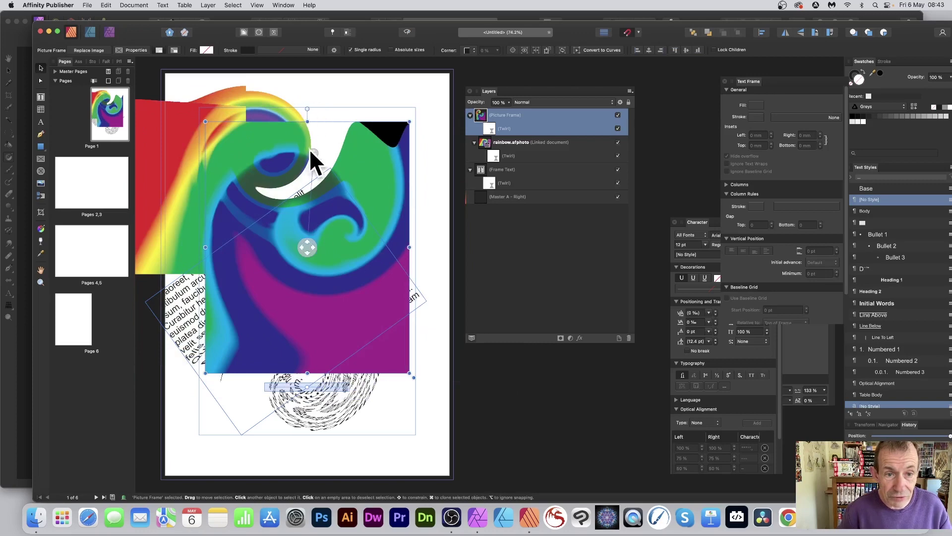
drag(314, 154, 271, 173)
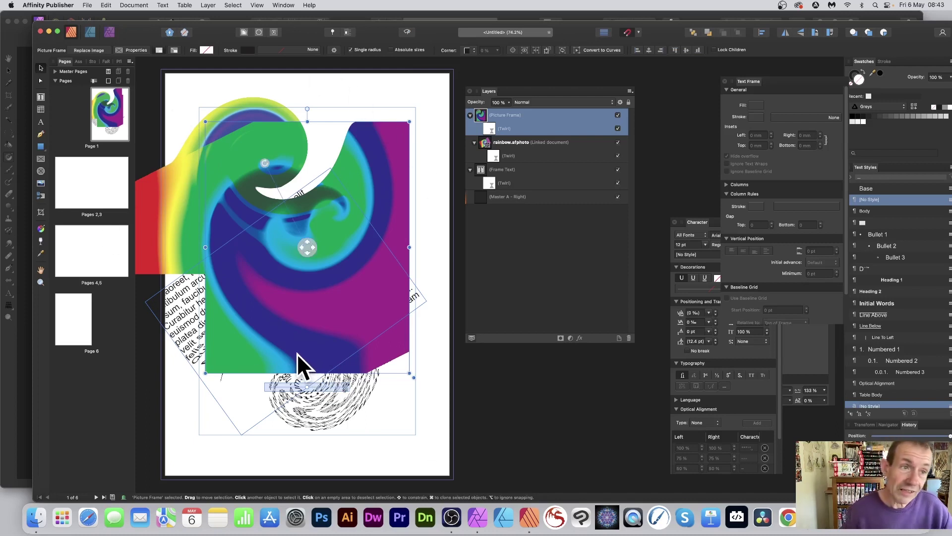
click(87, 5)
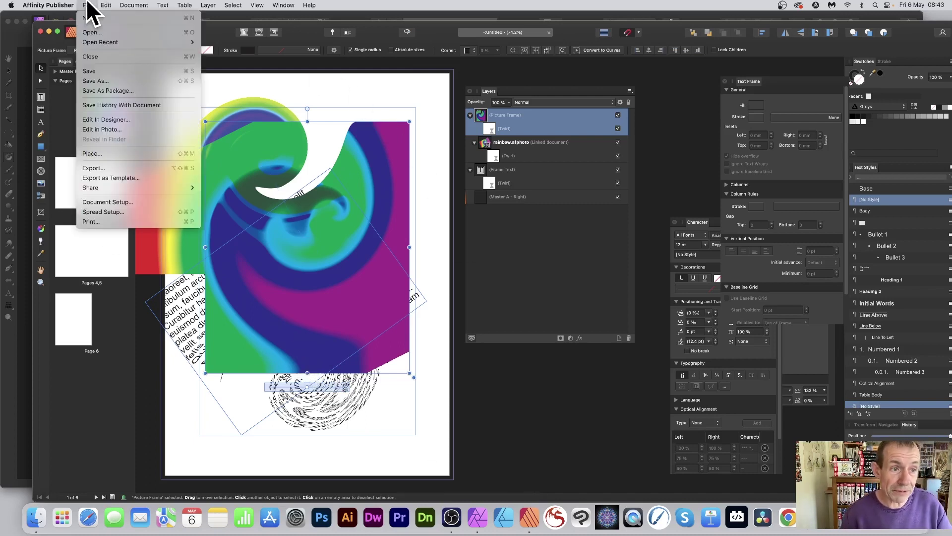
click(128, 129)
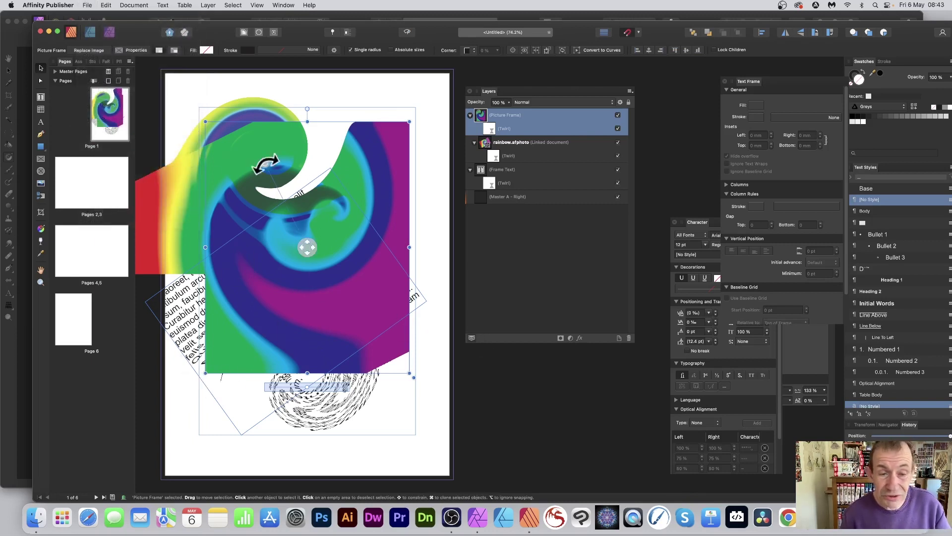